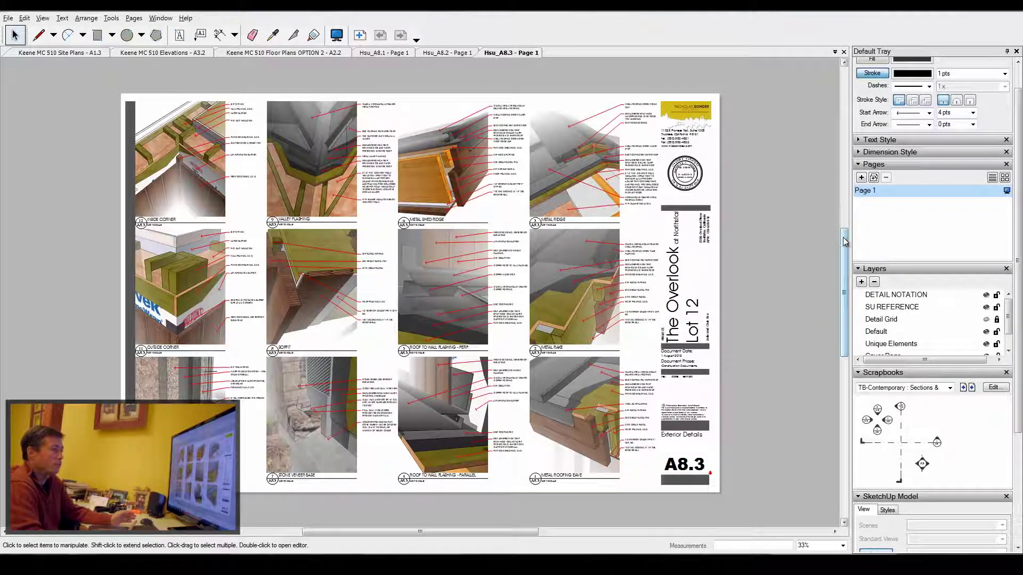
Pan and scroll around the A8.3 exterior details sheet to review its twelve details.
mouse_move(844, 240)
left_mouse_down()
mouse_move(848, 225)
mouse_move(843, 248)
left_mouse_up()
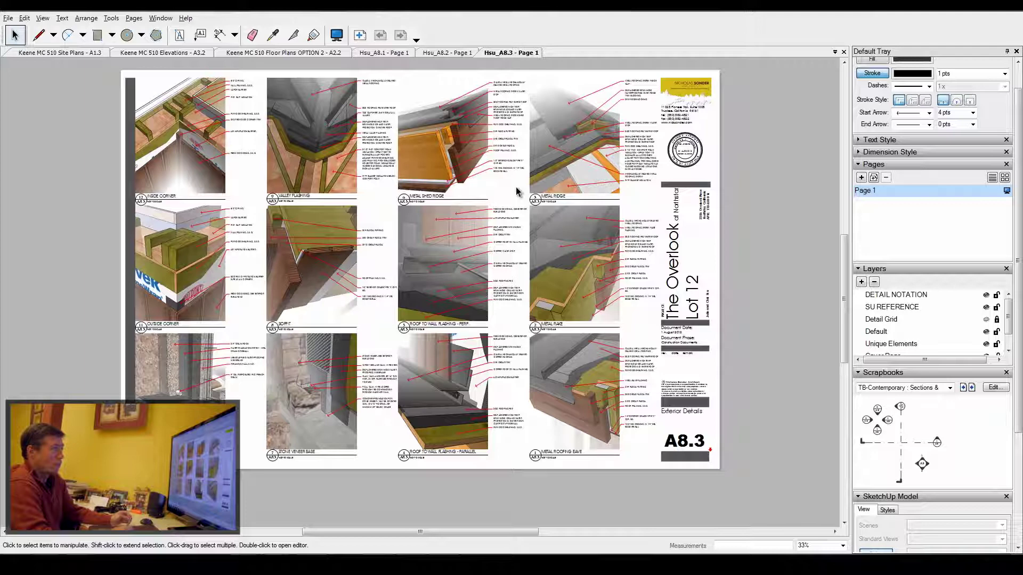
scroll(796, 147, "down", 1)
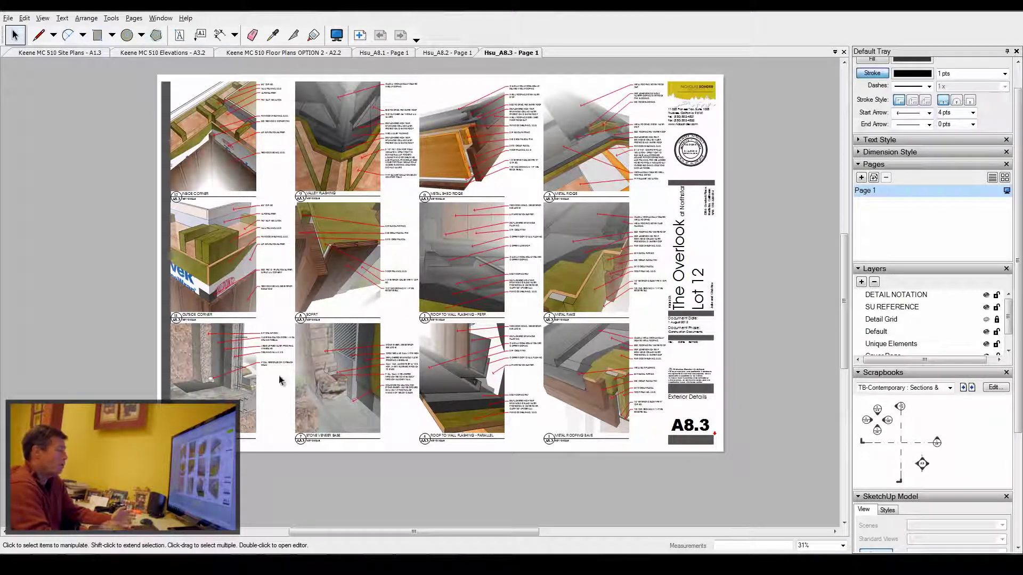
In Windows Explorer, open the Sketch-up Library's Sketchup details > Roof folder.
key("alt+Tab")
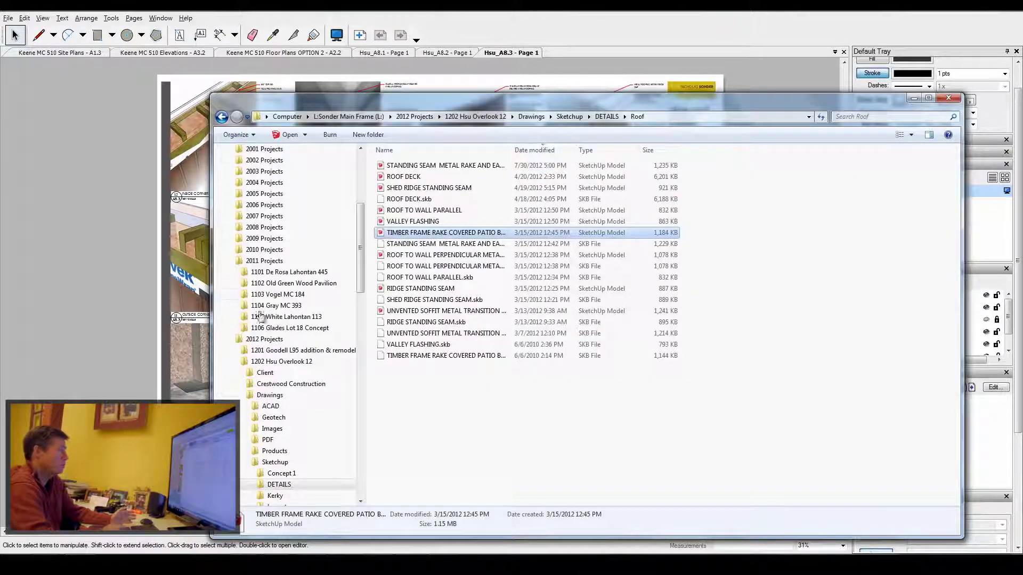
left_click_drag(362, 285, 347, 486)
scroll(347, 480, "up", 2)
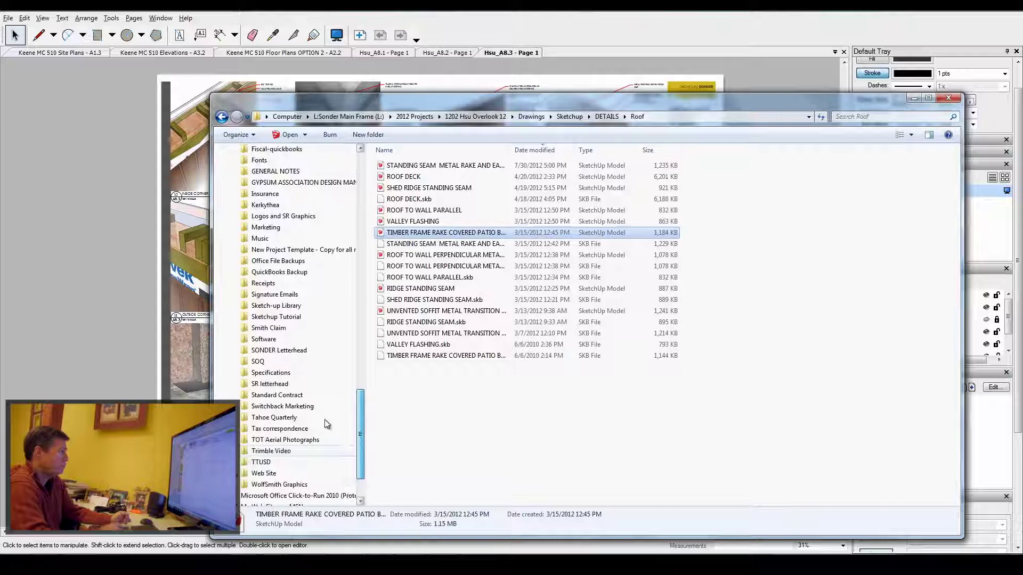
left_click(295, 306)
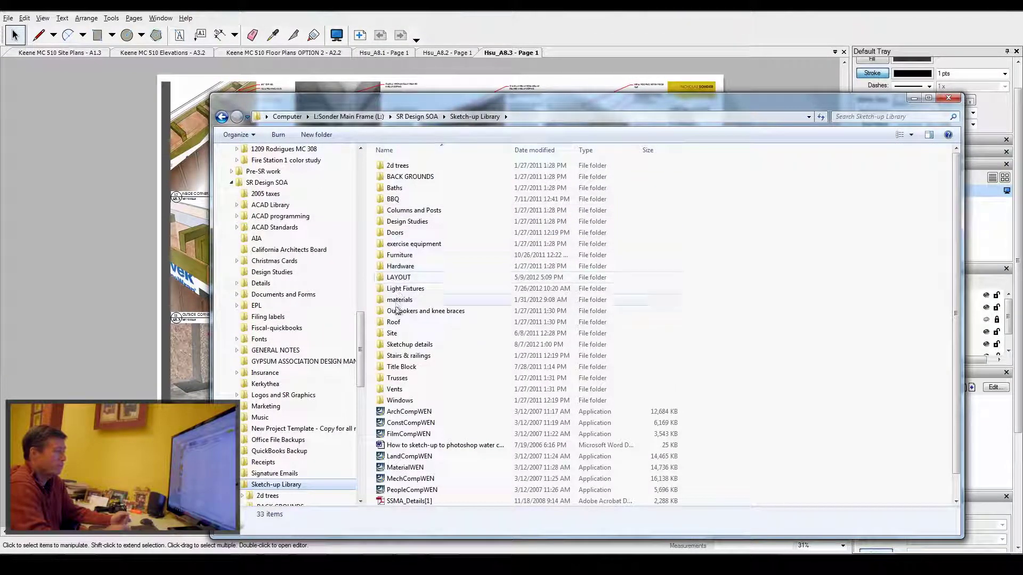
double_click(408, 346)
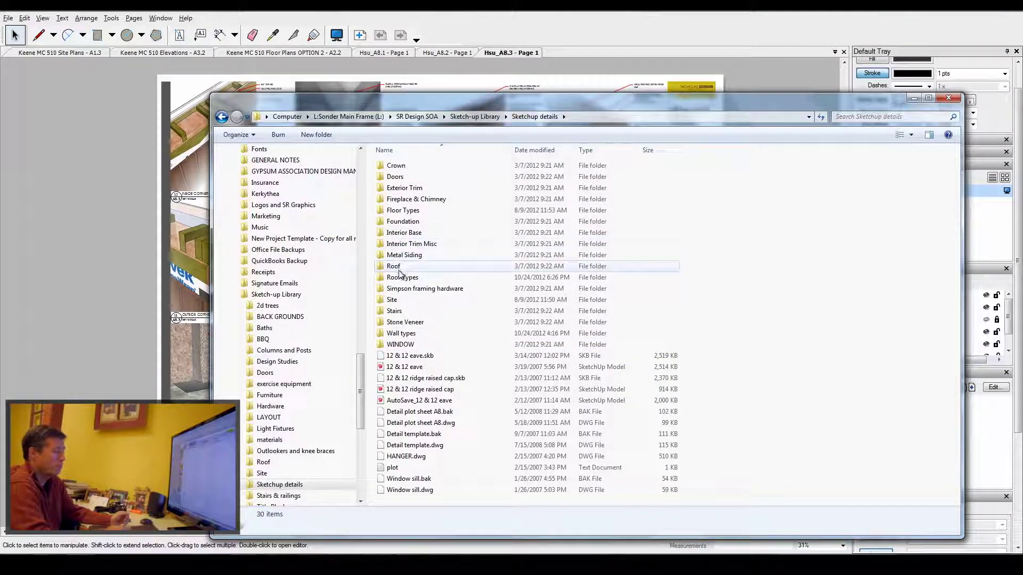
mouse_move(399, 269)
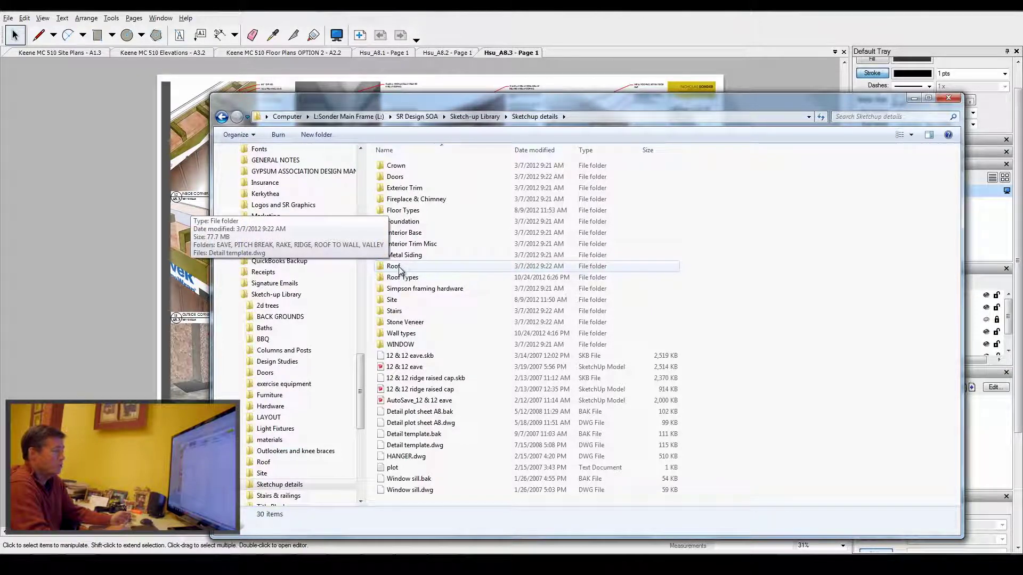
double_click(397, 268)
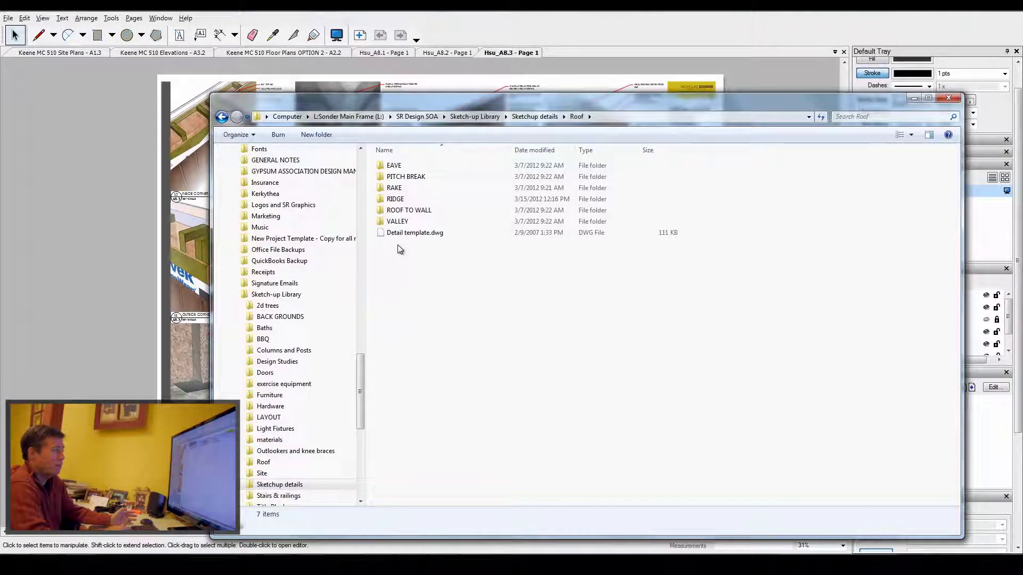
Browse the EAVE, VALLEY and Wall types folders, ending back in Sketchup details.
double_click(400, 167)
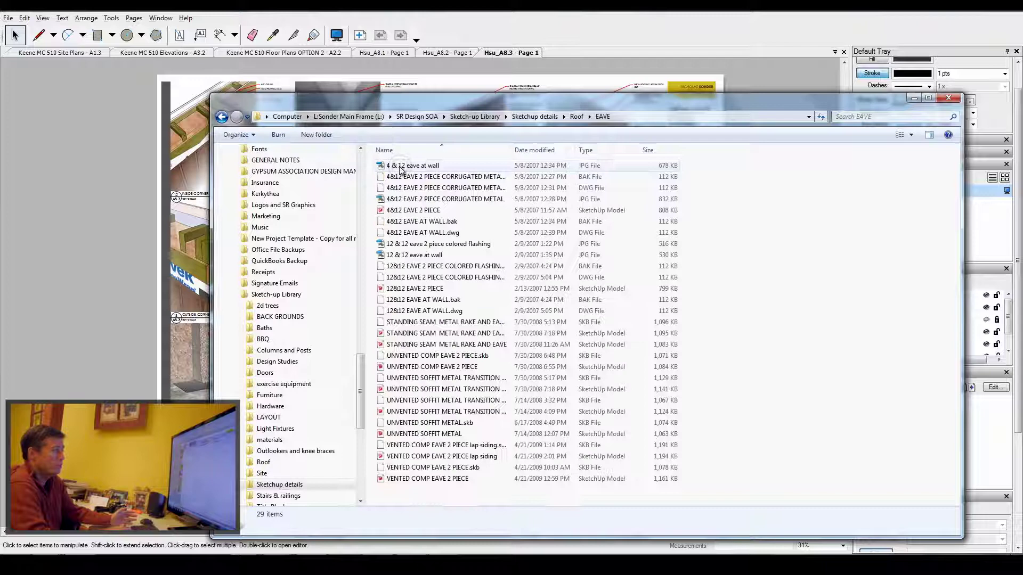
left_click(222, 116)
double_click(409, 223)
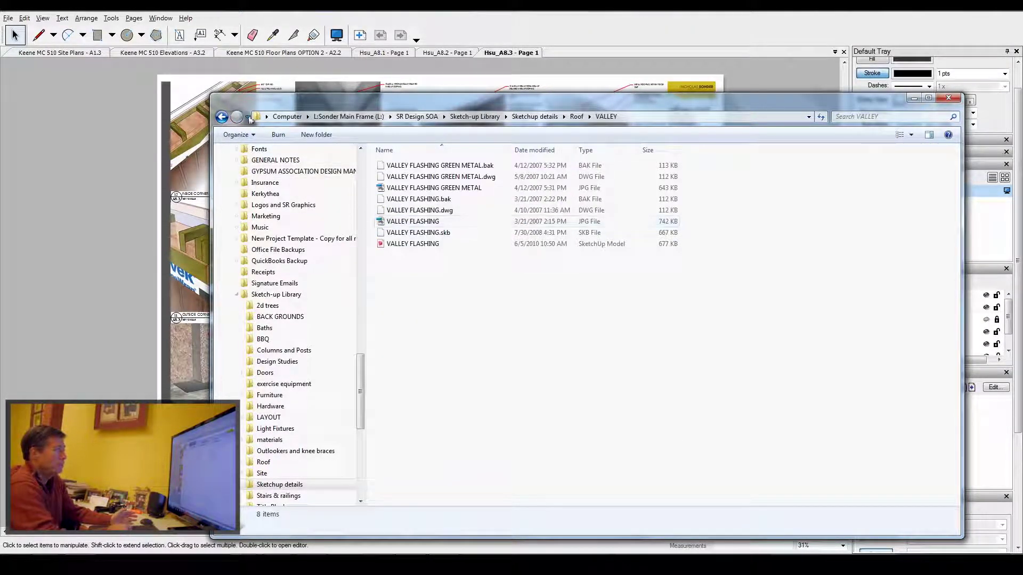
key("BackSpace")
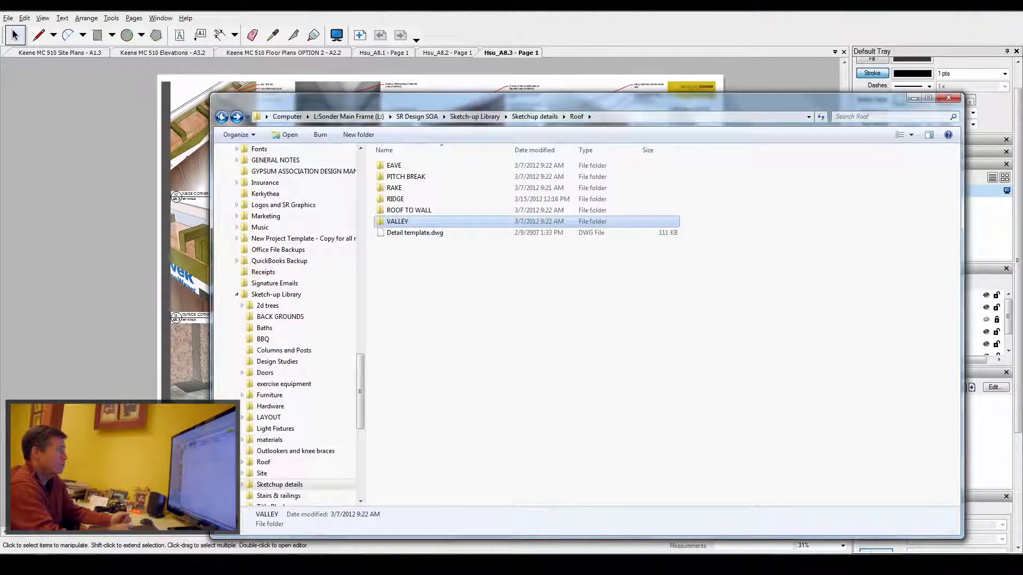
key("BackSpace")
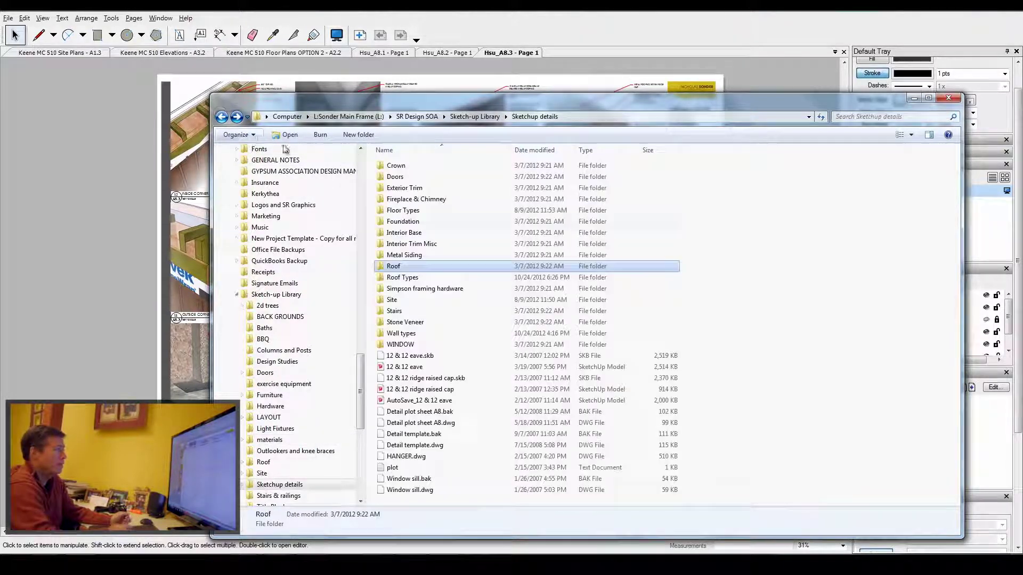
double_click(408, 333)
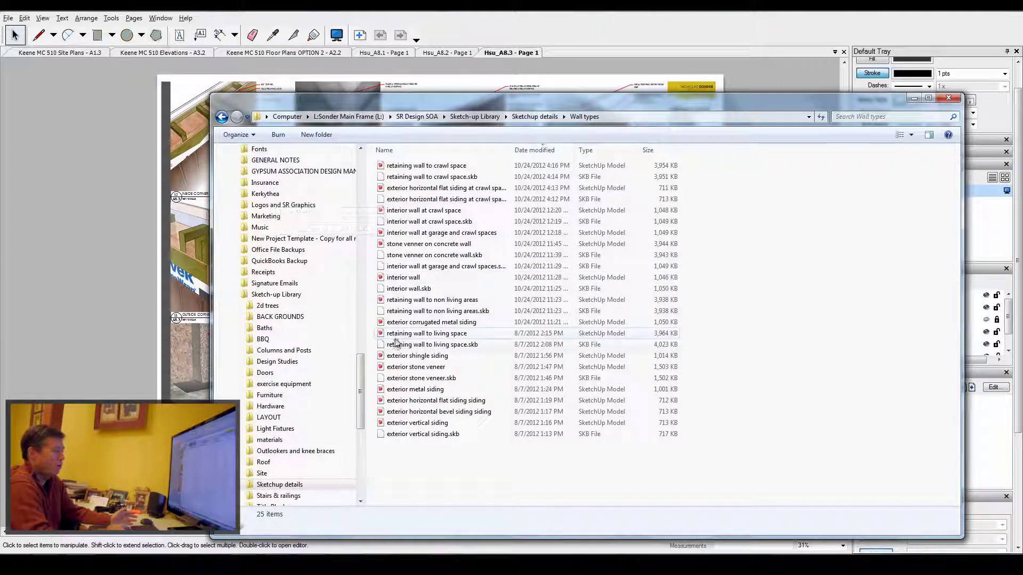
left_click(222, 118)
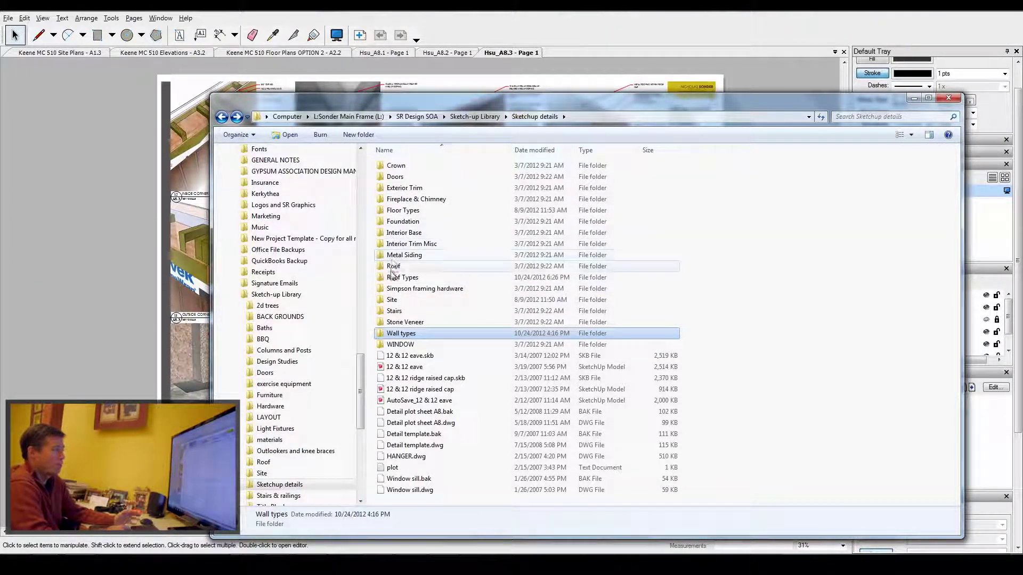
Navigate to 2012 Projects > 1202 Hsu Overlook 12 > Drawings > Sketchup > DETAILS.
left_click_drag(360, 368, 380, 249)
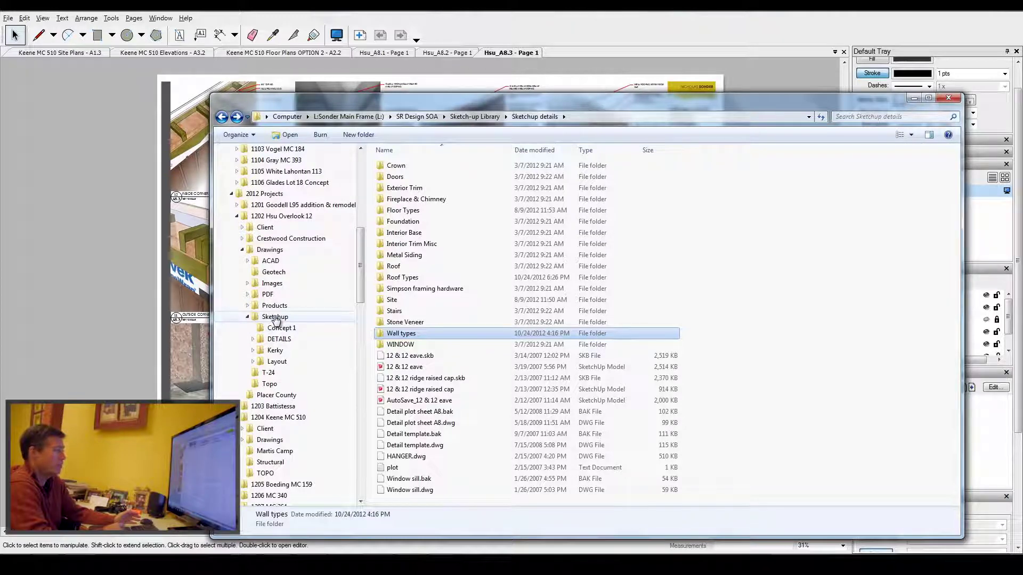
left_click(279, 339)
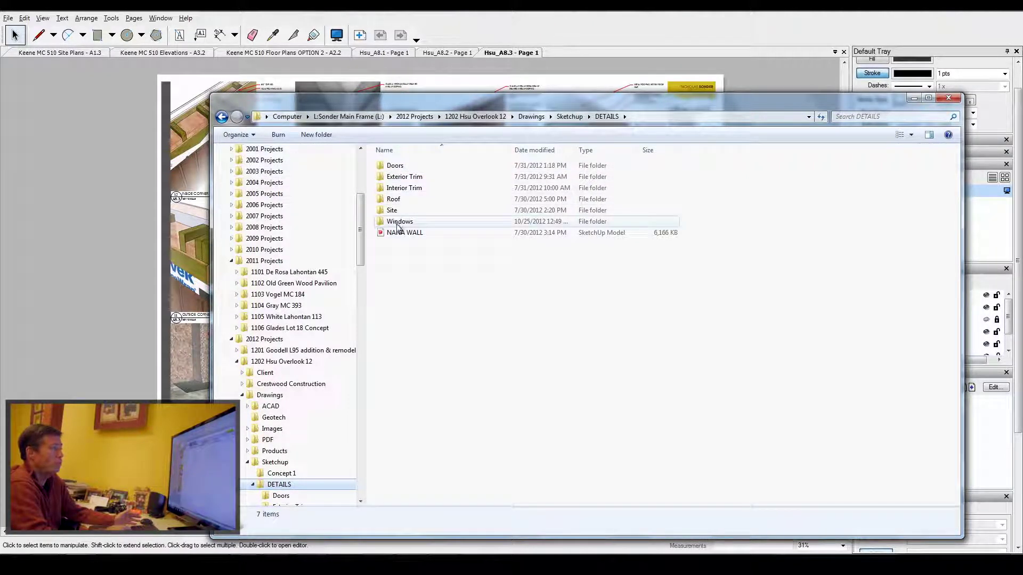
mouse_move(396, 226)
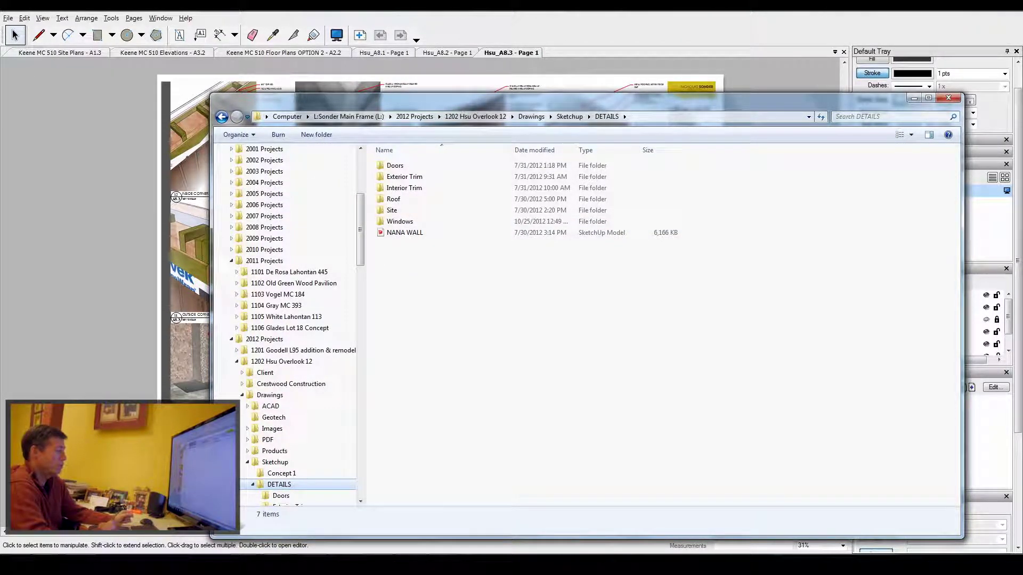
mouse_move(531, 564)
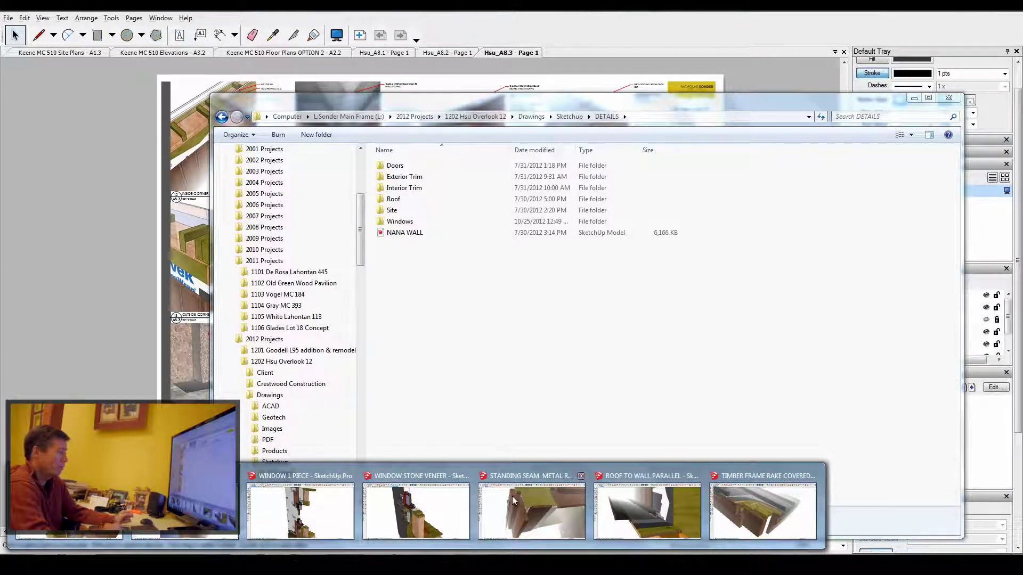
View the standing seam metal rake model's Scenes 1, 3 and 2, then switch to WINDOW 1 PIECE.
left_click(527, 501)
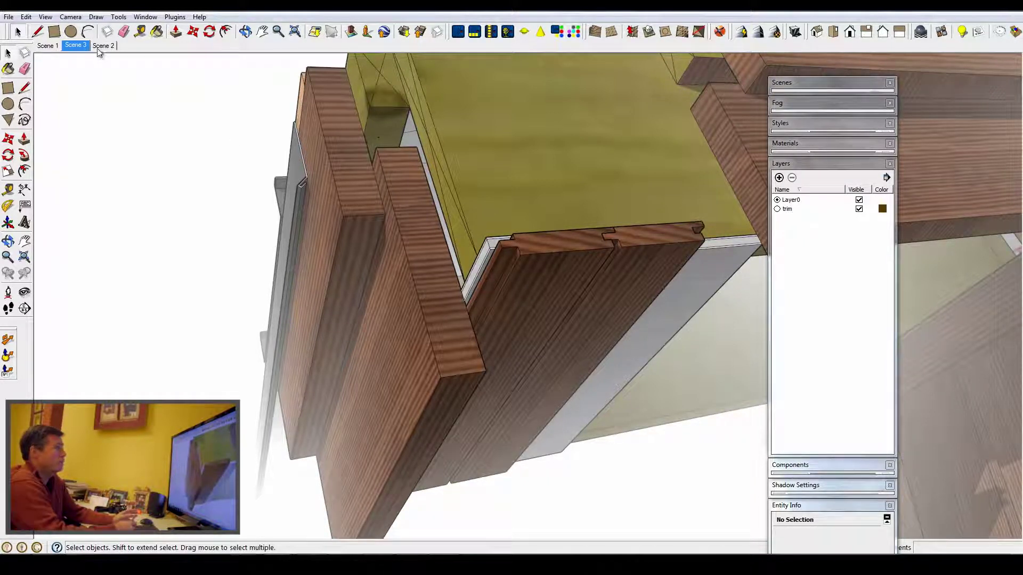
left_click(52, 48)
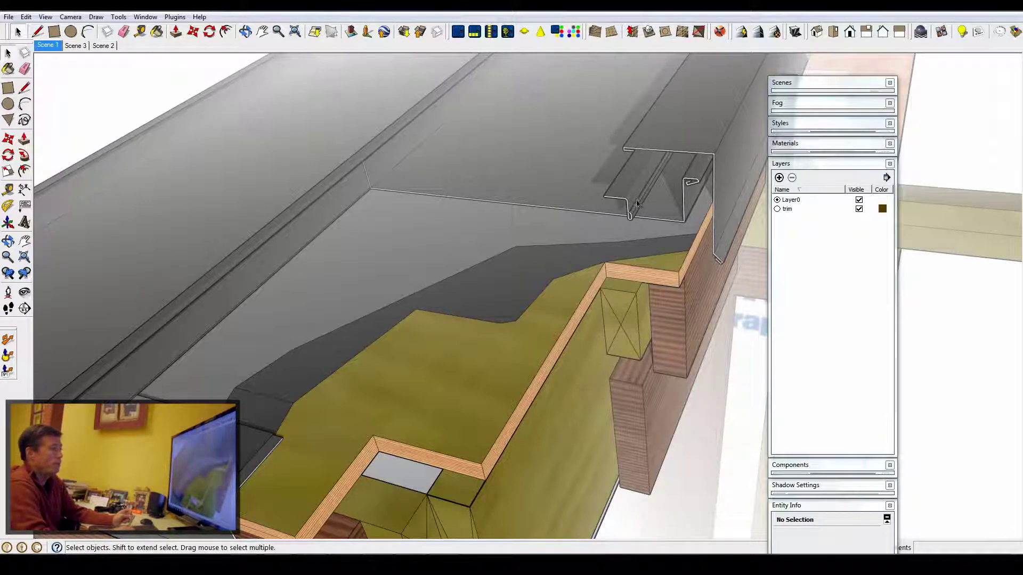
left_click(76, 45)
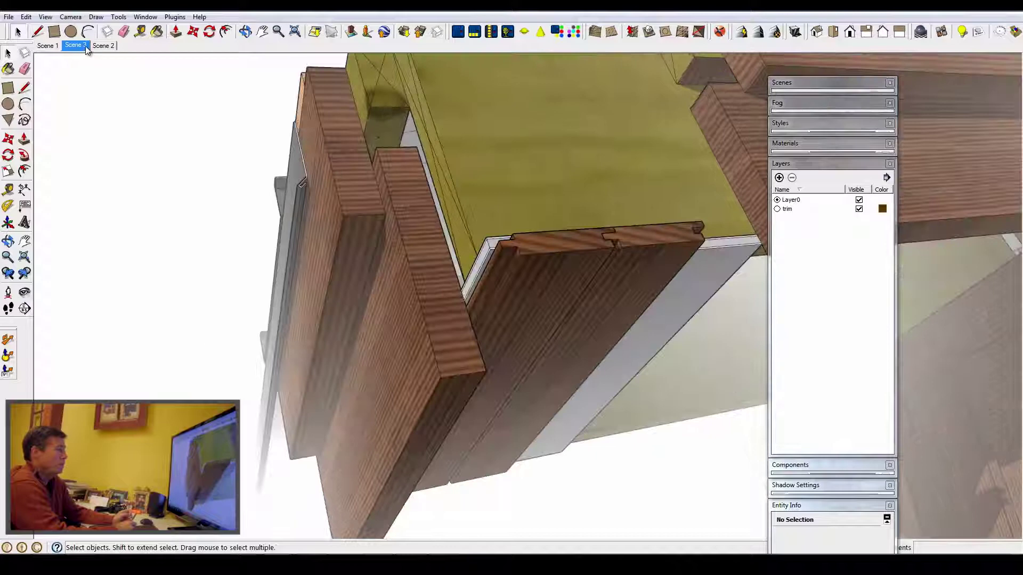
left_click(107, 46)
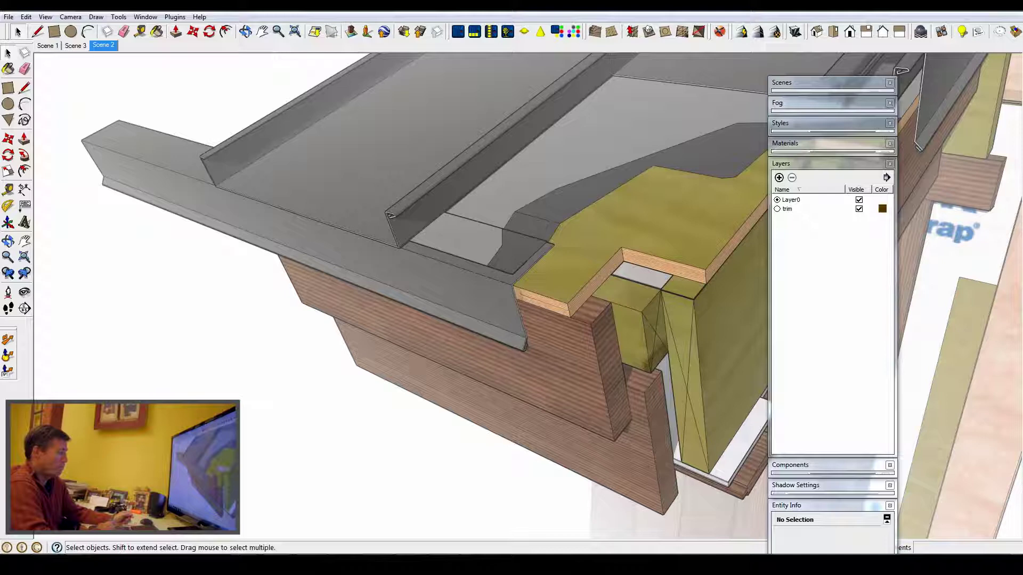
mouse_move(535, 564)
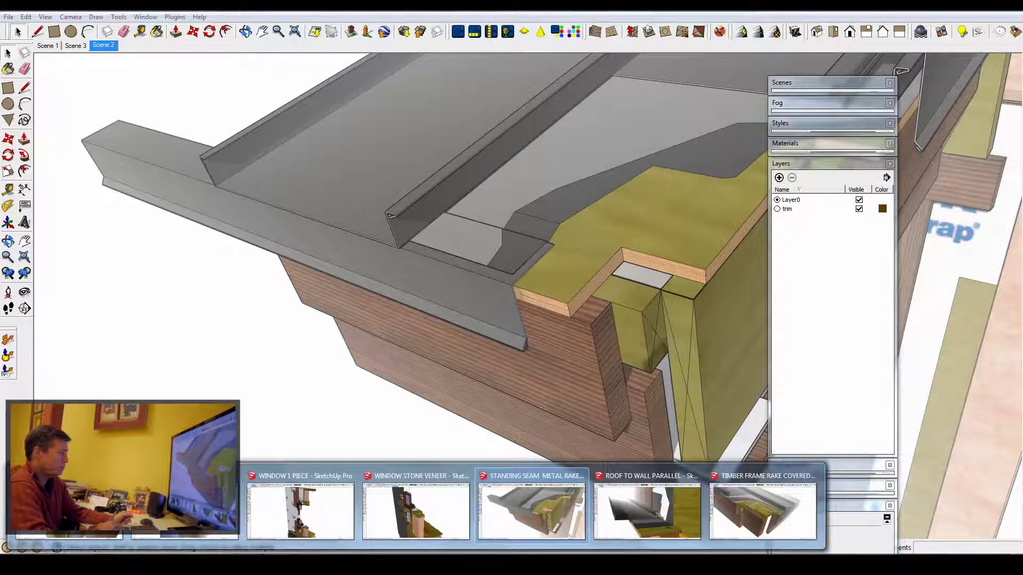
left_click(315, 515)
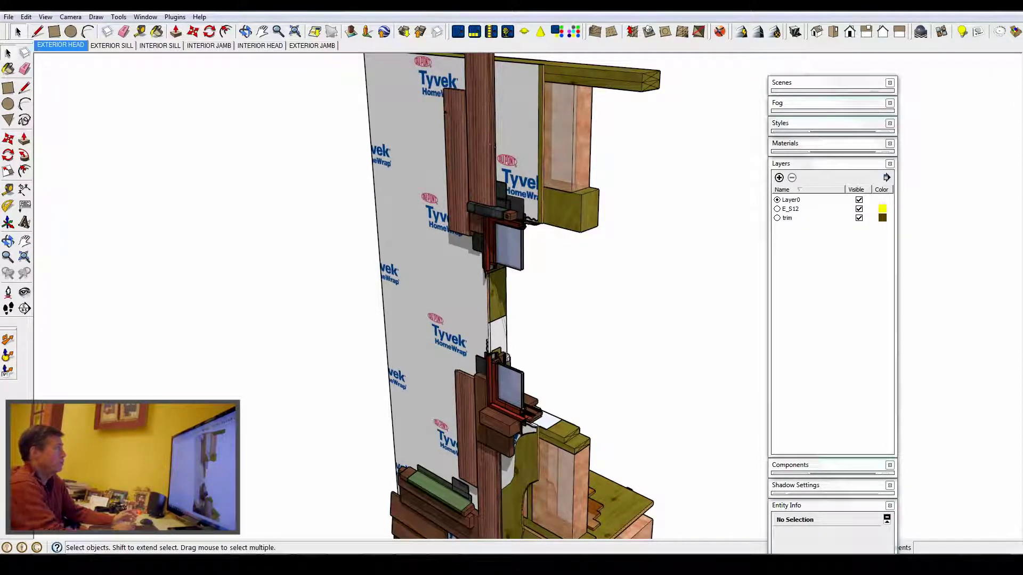
Cycle the window's exterior head, exterior sill, interior sill, interior jamb, exterior jamb and interior head scenes.
left_click(72, 46)
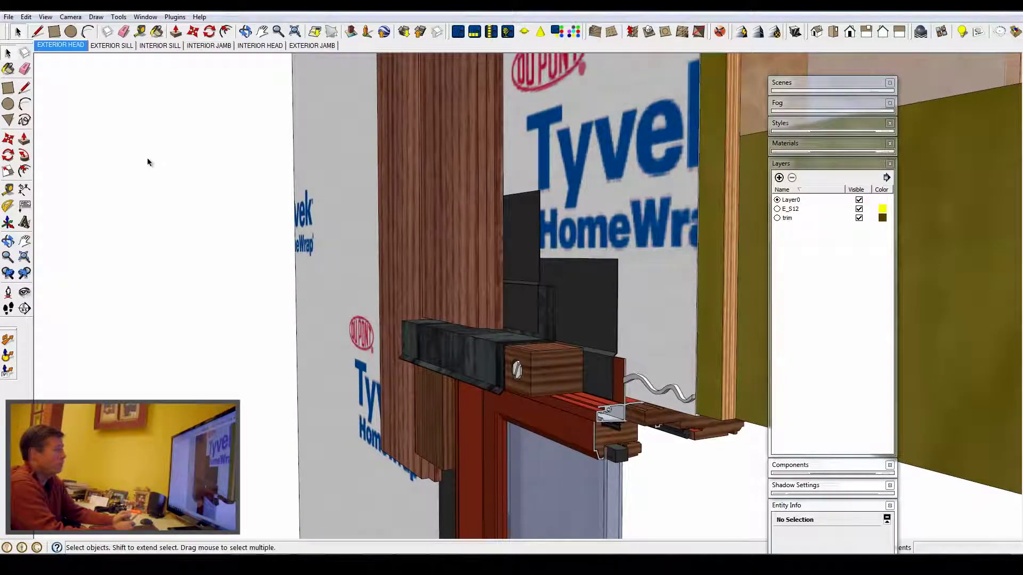
left_click(113, 46)
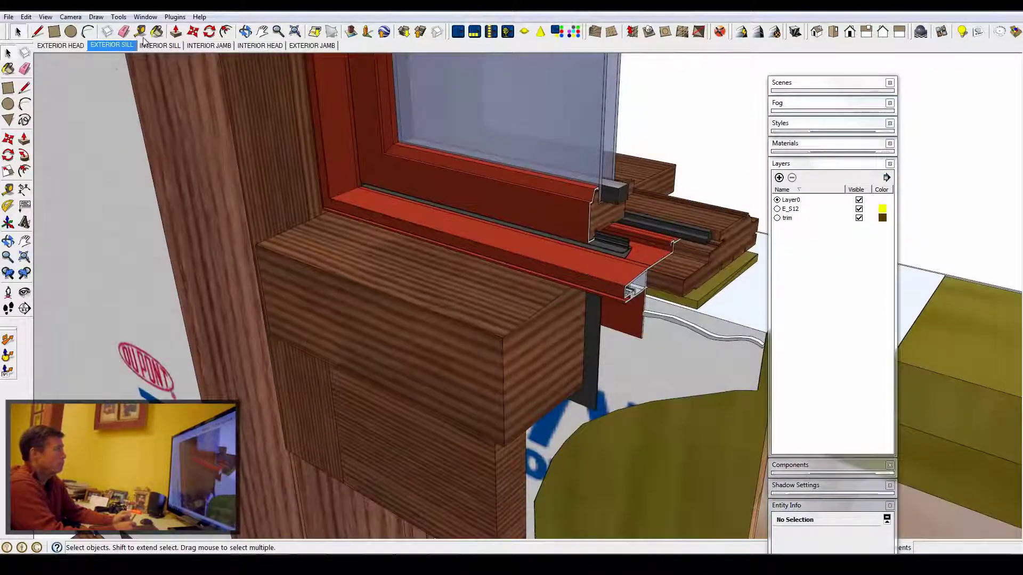
left_click(163, 45)
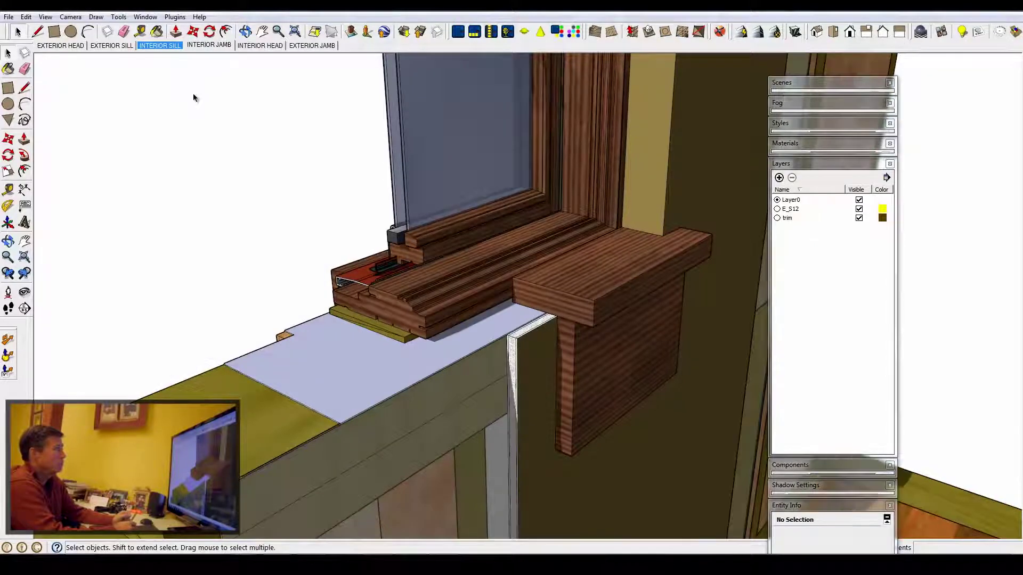
left_click(213, 46)
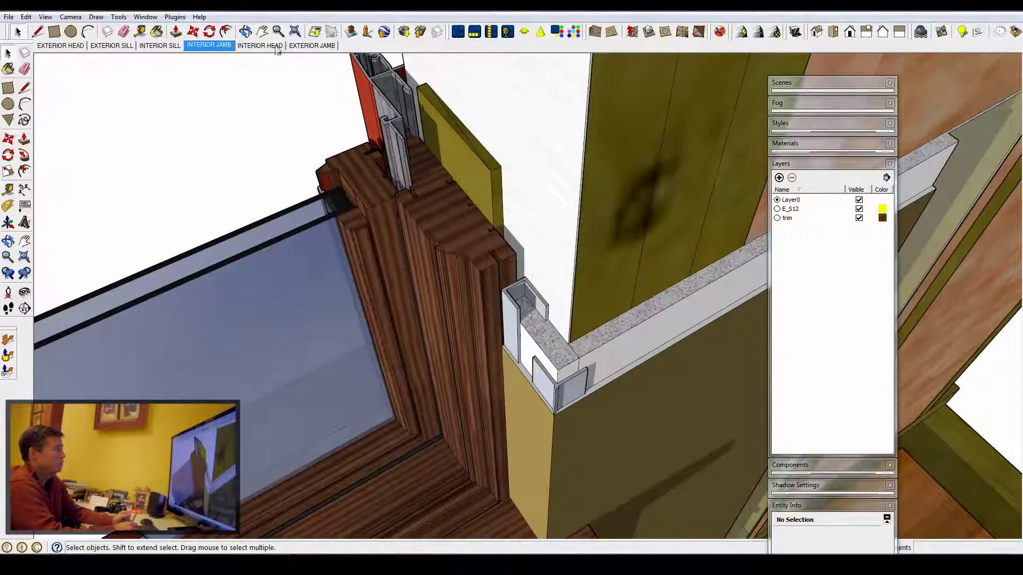
left_click(319, 47)
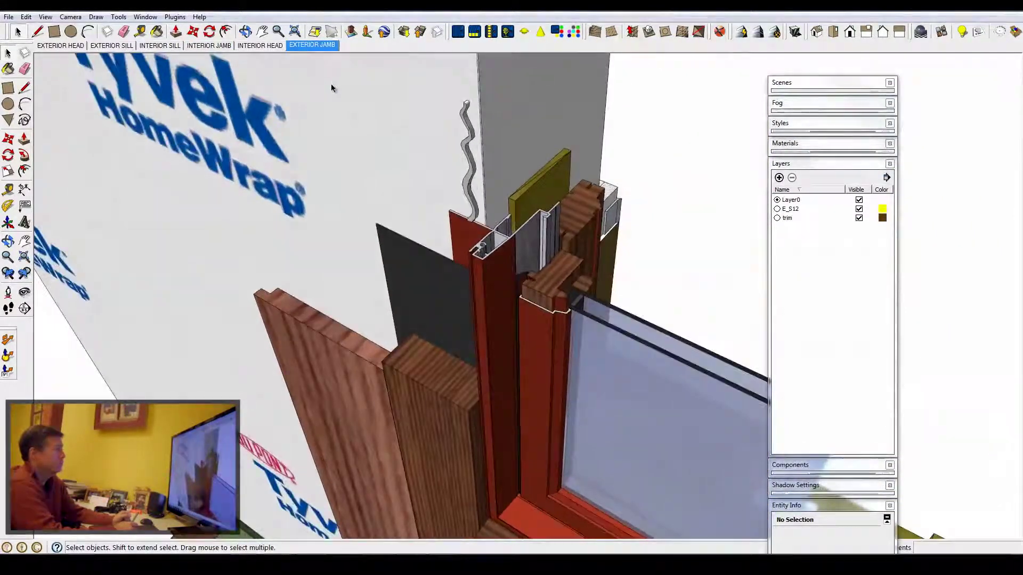
left_click(260, 46)
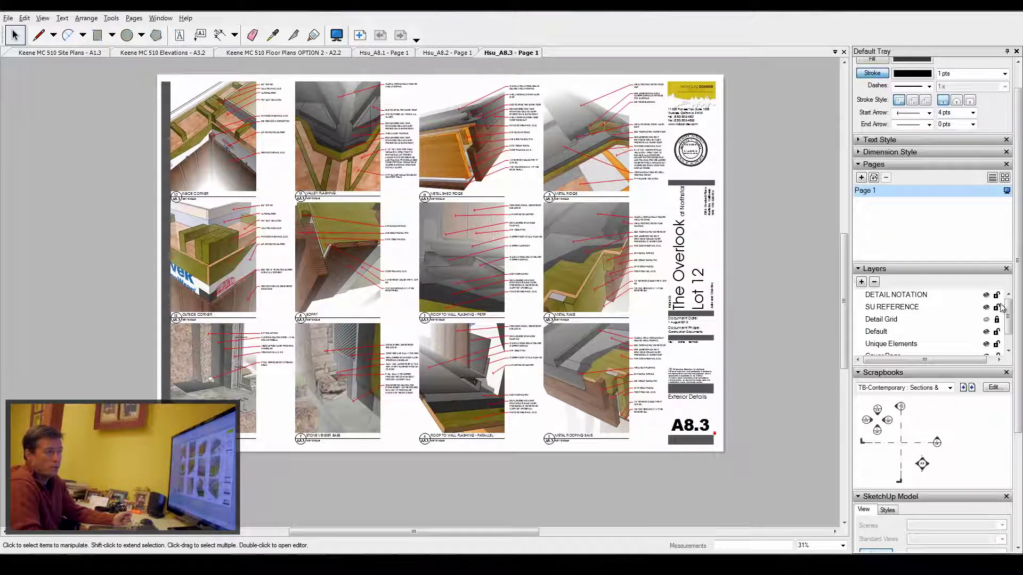
Turn on the Detail Grid layer and set Unique Elements as the active layer.
scroll(1000, 309, "down", 1)
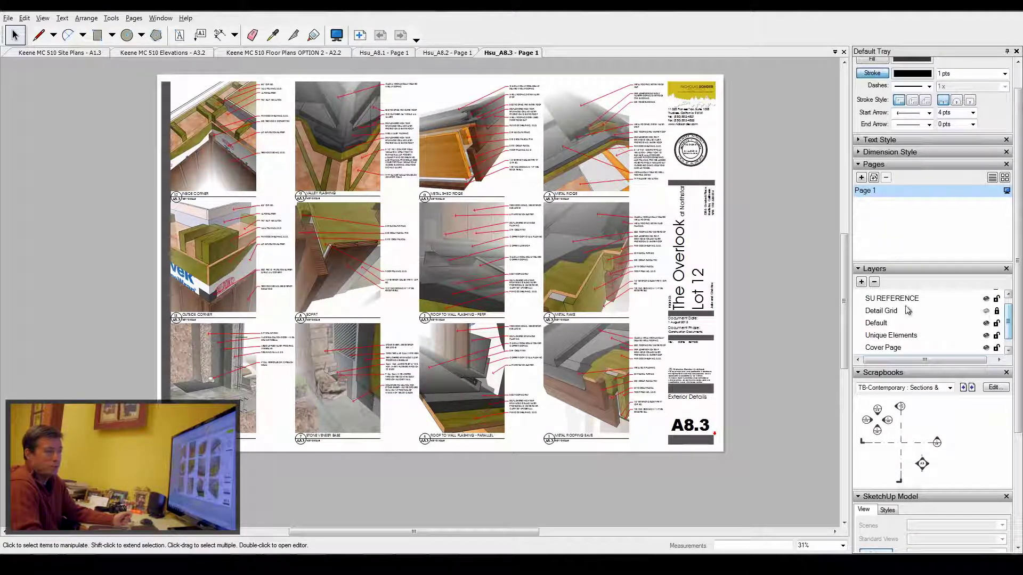
left_click(986, 311)
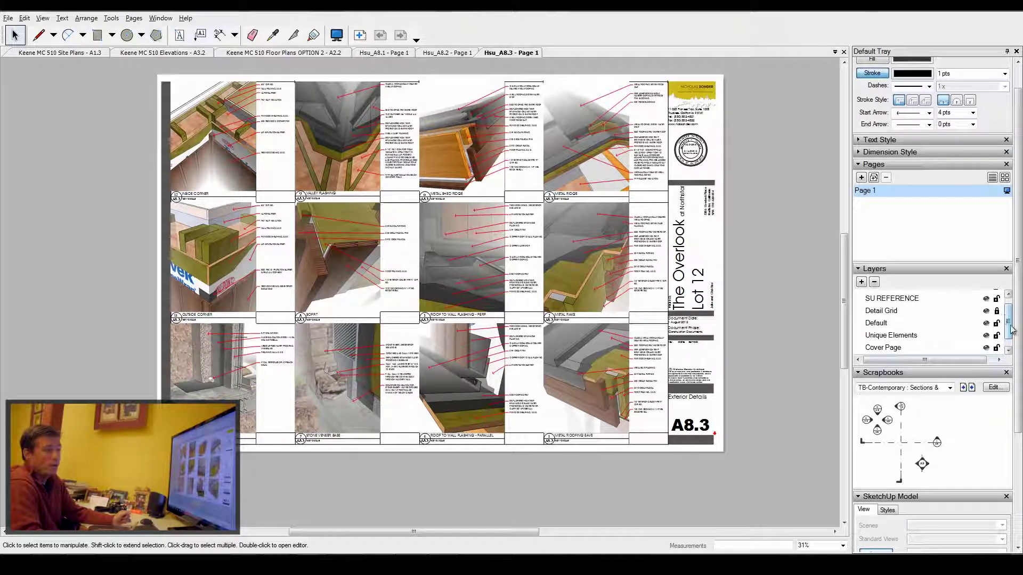
scroll(1010, 329, "down", 1)
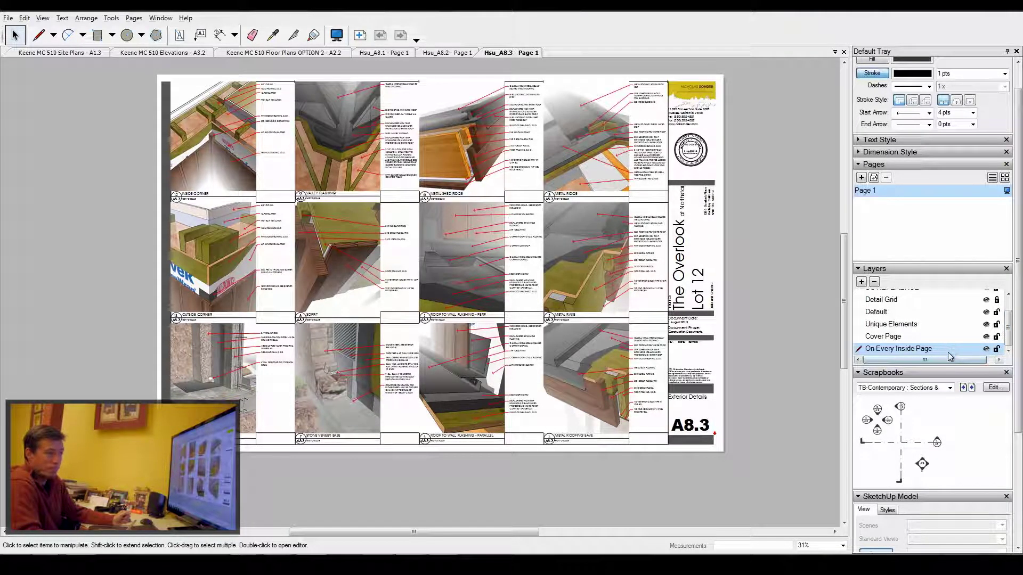
left_click(913, 325)
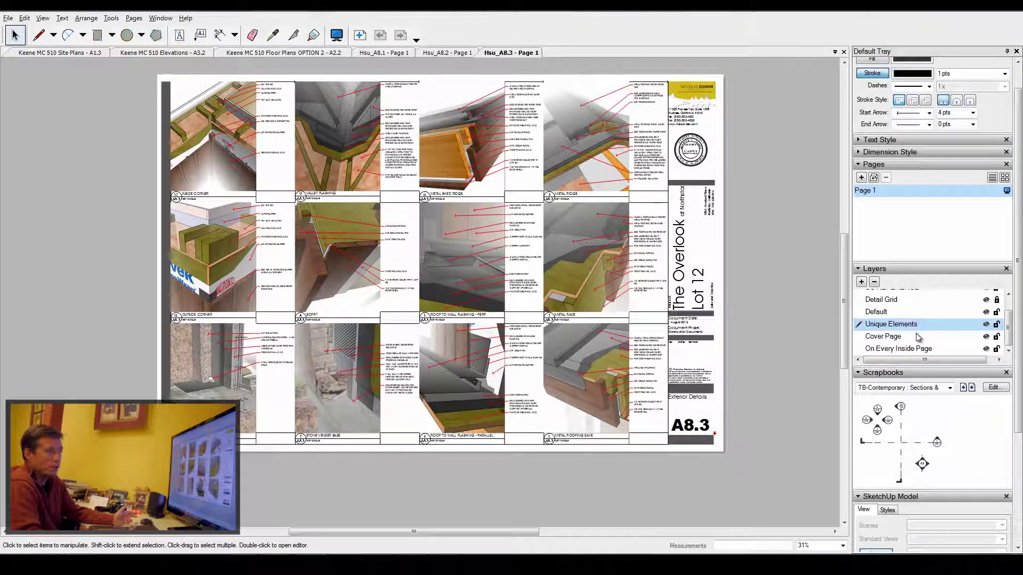
Select the Metal Ridge detail viewport and dismiss the Windows colour-scheme prompt.
left_click(592, 146)
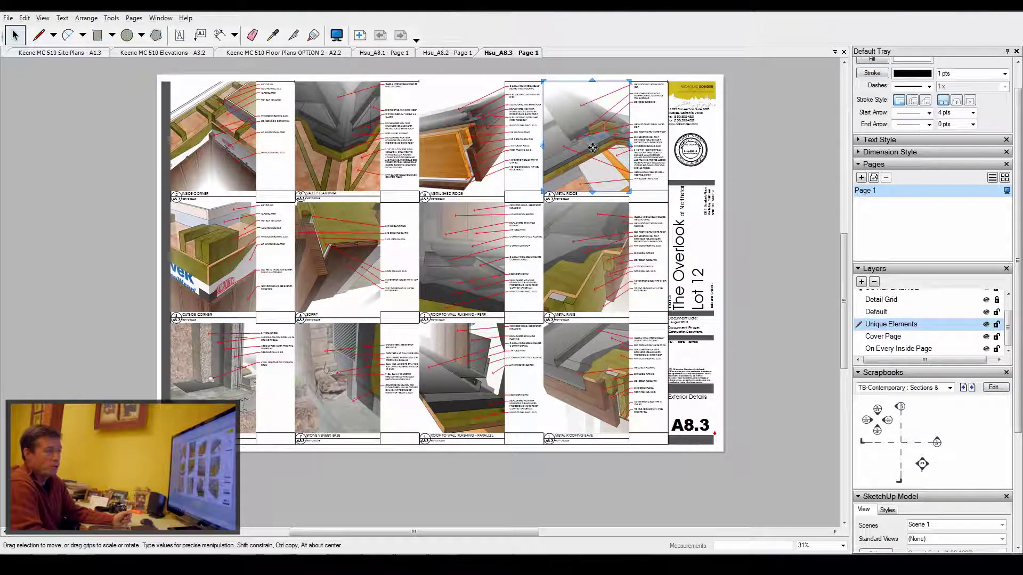
left_click_drag(1011, 331, 1011, 319)
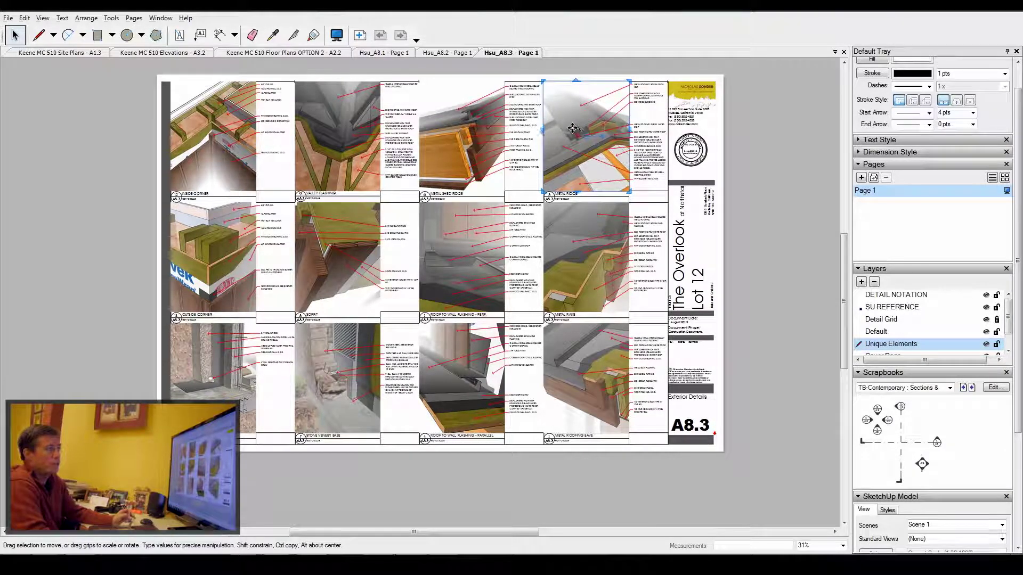
left_click_drag(1018, 292, 1018, 410)
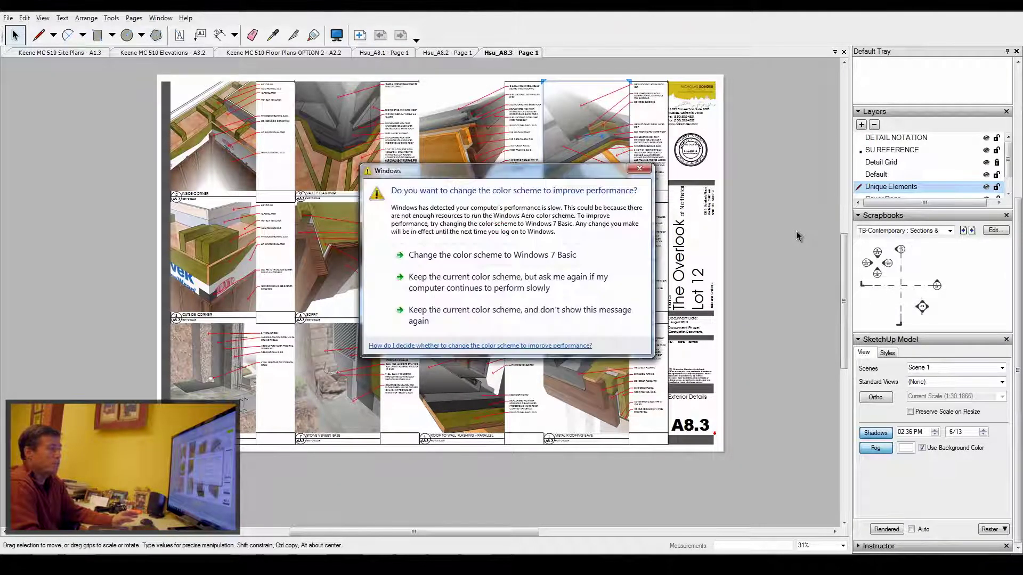
key("Escape")
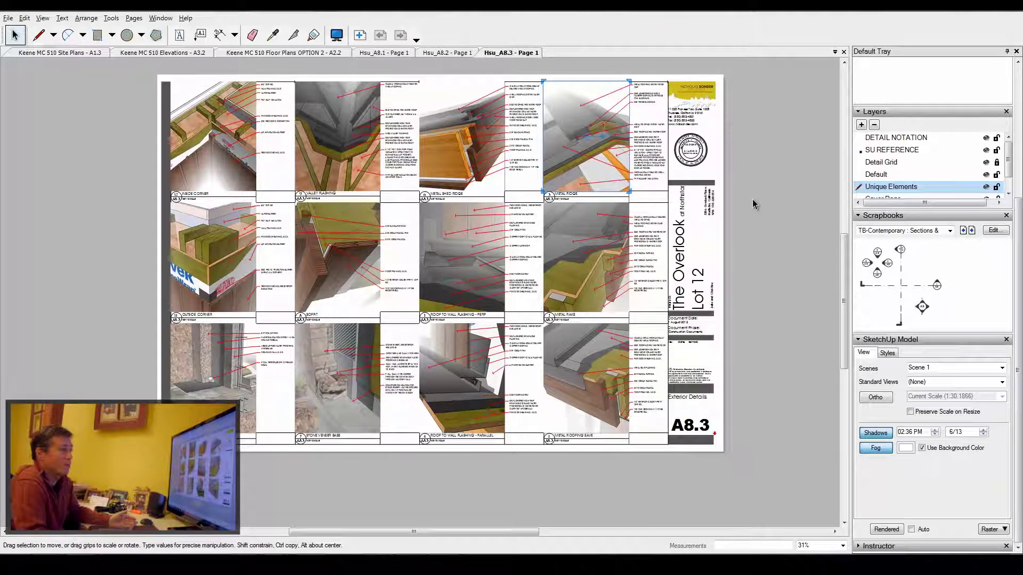
Switch to the Hsu_A8.2 Exterior Details sheet.
scroll(1006, 218, "up", 5)
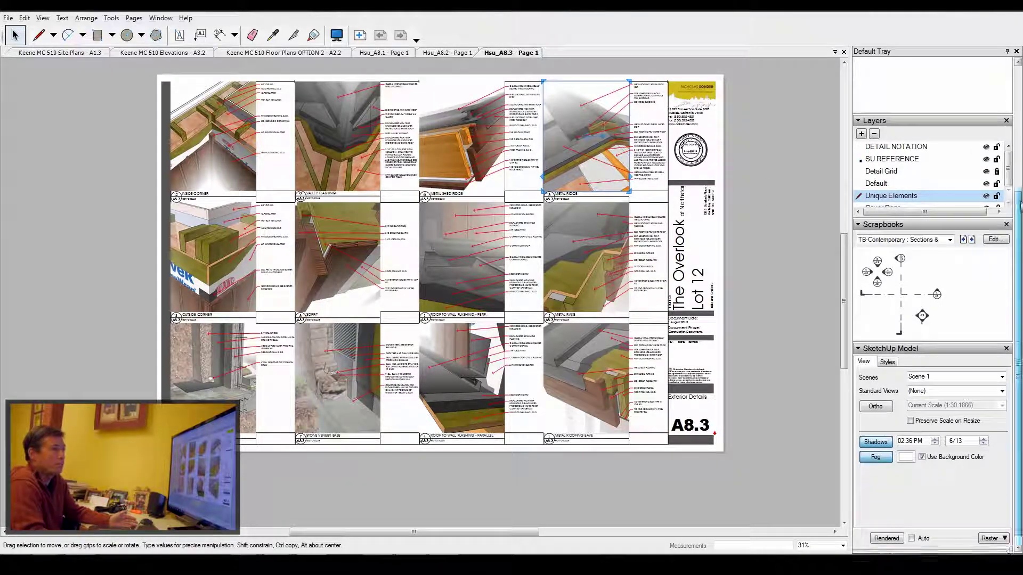
scroll(1006, 218, "up", 2)
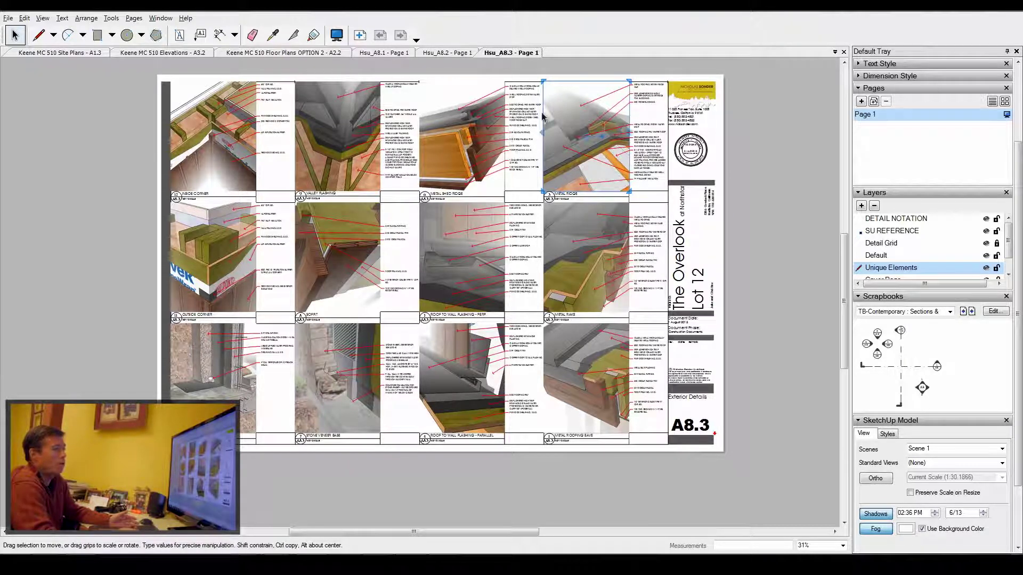
left_click(466, 55)
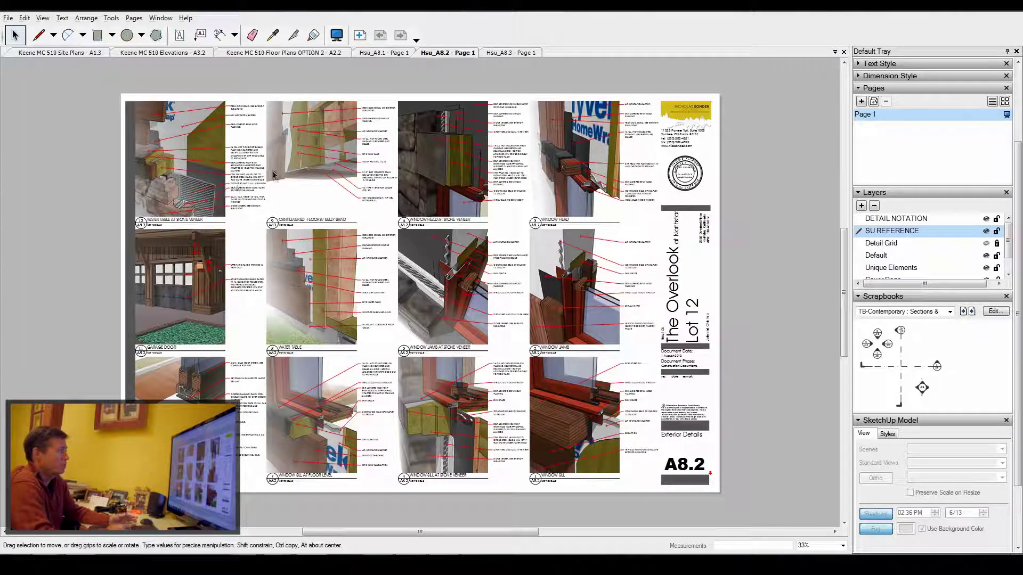
Switch to the Hsu_A8.1 sheet of garage, French and exterior door details.
left_click(384, 53)
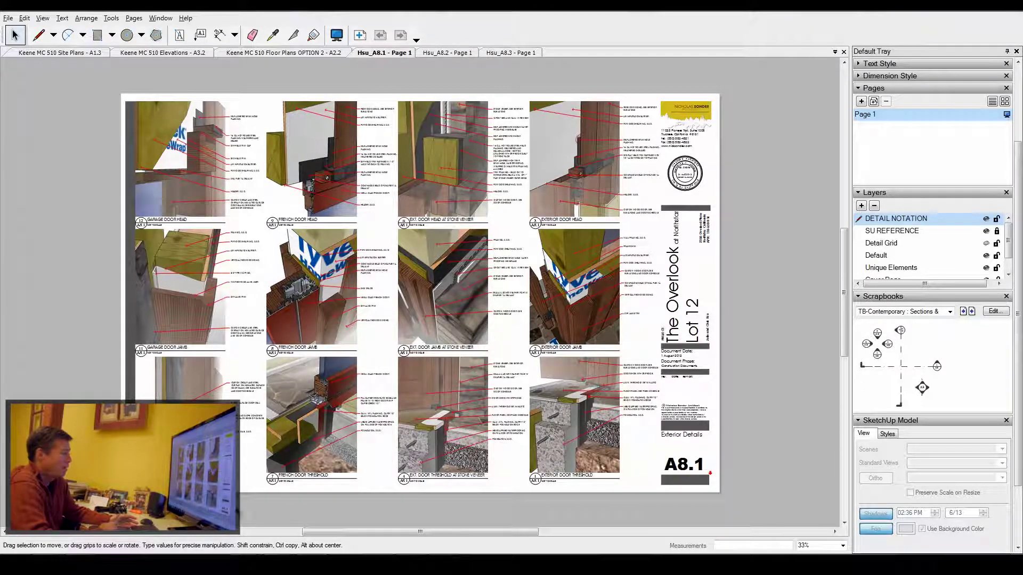
mouse_move(534, 565)
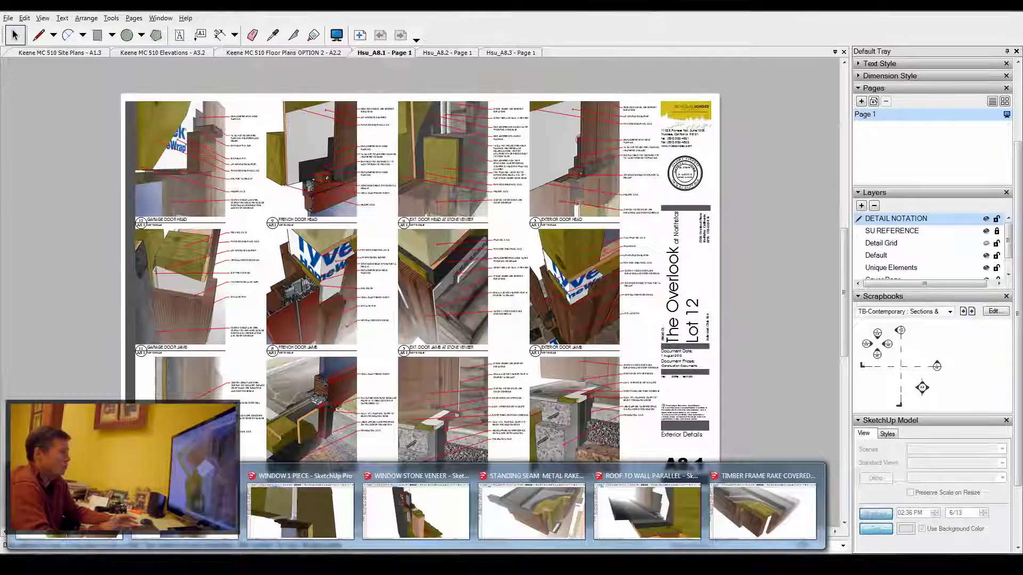
Bring up SketchUp's exterior door model on its exterior threshold scene.
left_click(300, 510)
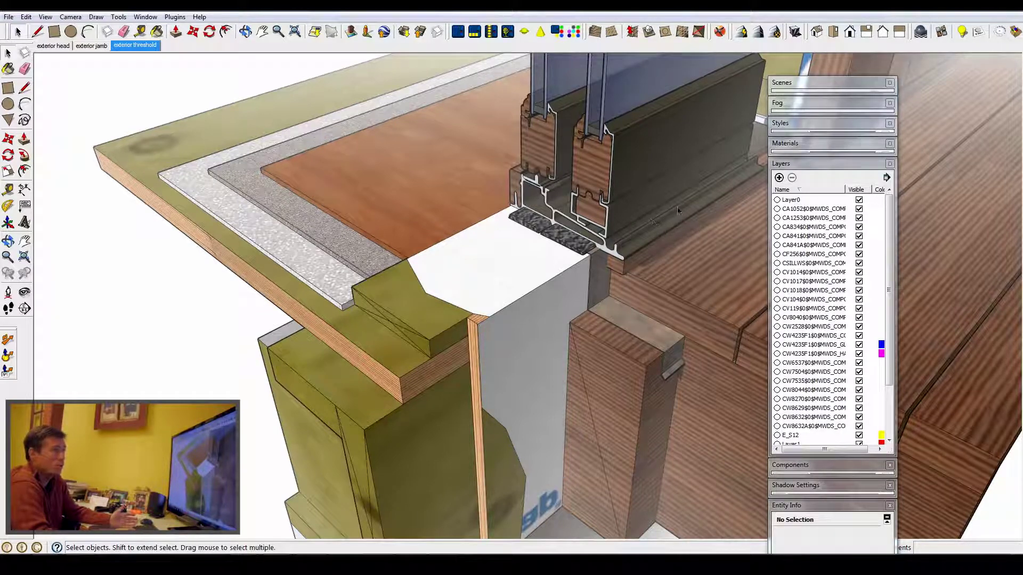
Step from the exterior jamb scene to the door model's exterior head scene.
left_click(135, 45)
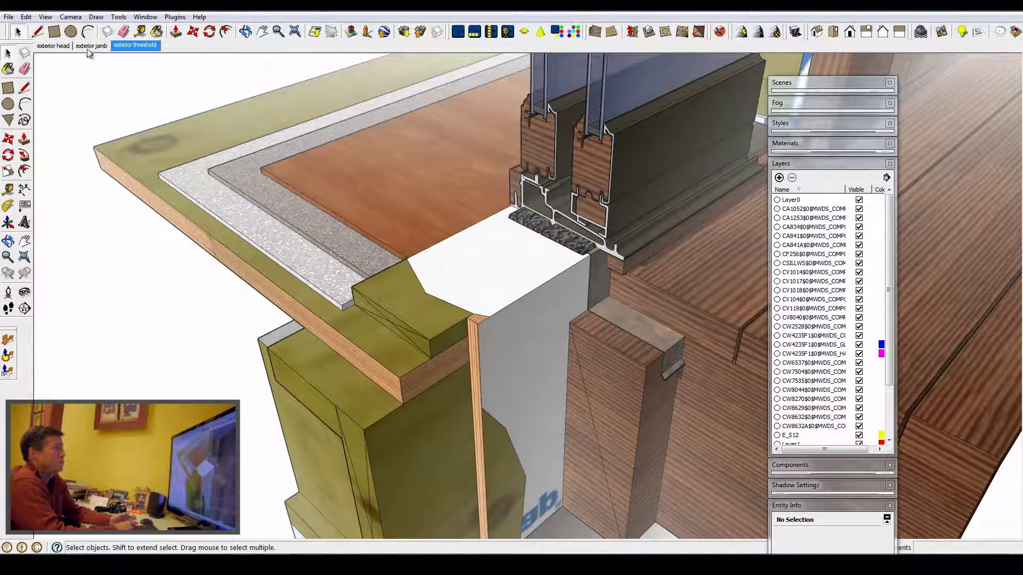
key("Page_Up")
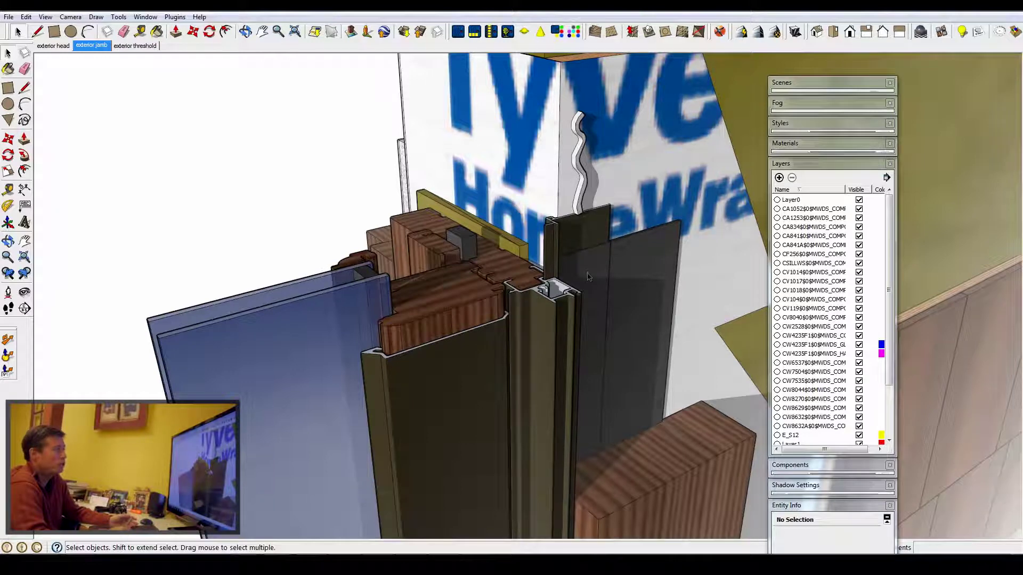
left_click(65, 47)
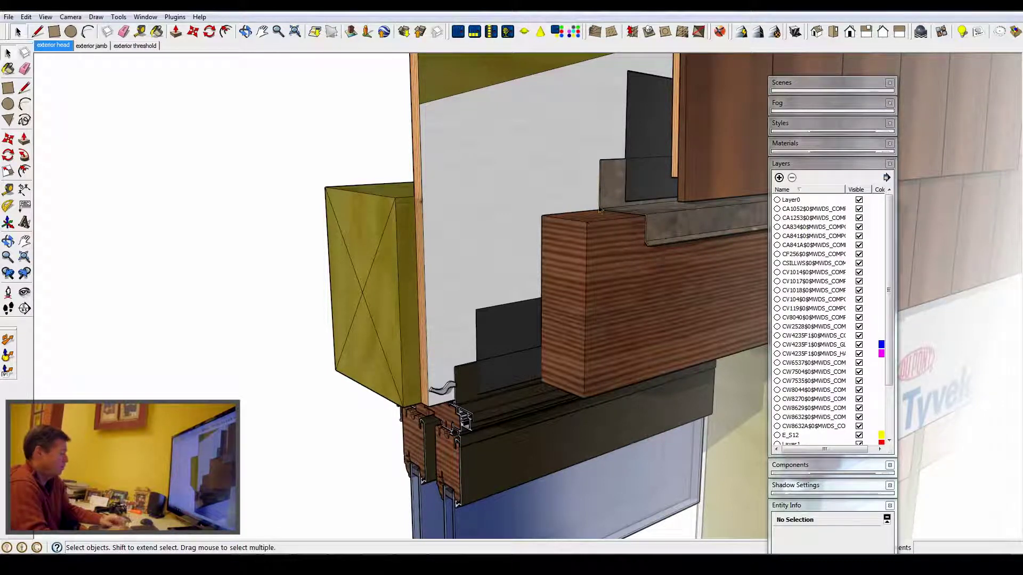
Orbit the head detail slightly, then return to the Hsu_A8.1 Exterior Details sheet in LayOut.
mouse_move(549, 272)
middle_mouse_down()
mouse_move(682, 266)
mouse_move(753, 235)
mouse_move(745, 248)
mouse_move(641, 231)
mouse_move(560, 259)
mouse_move(538, 254)
middle_mouse_up()
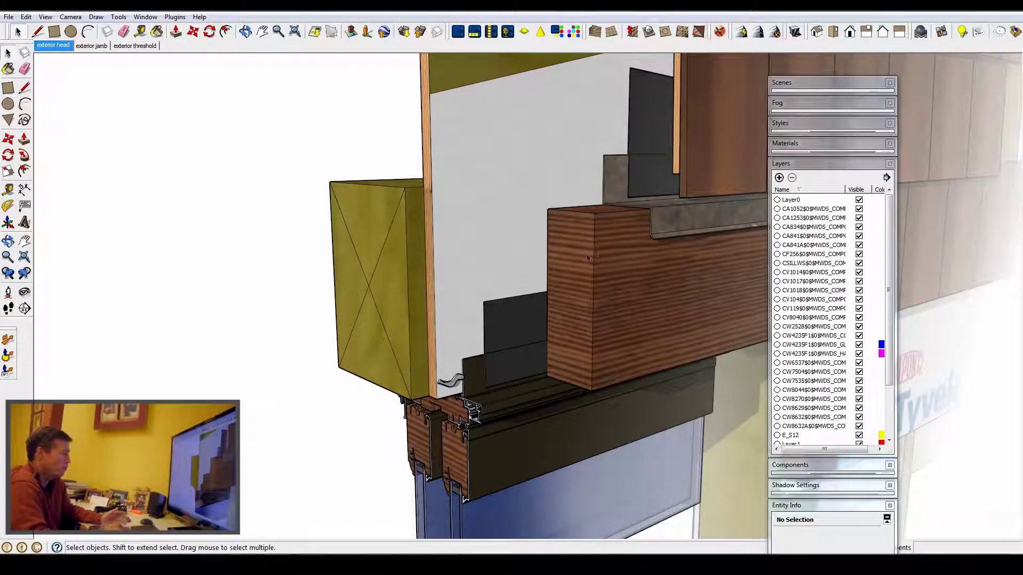
key("alt+Tab")
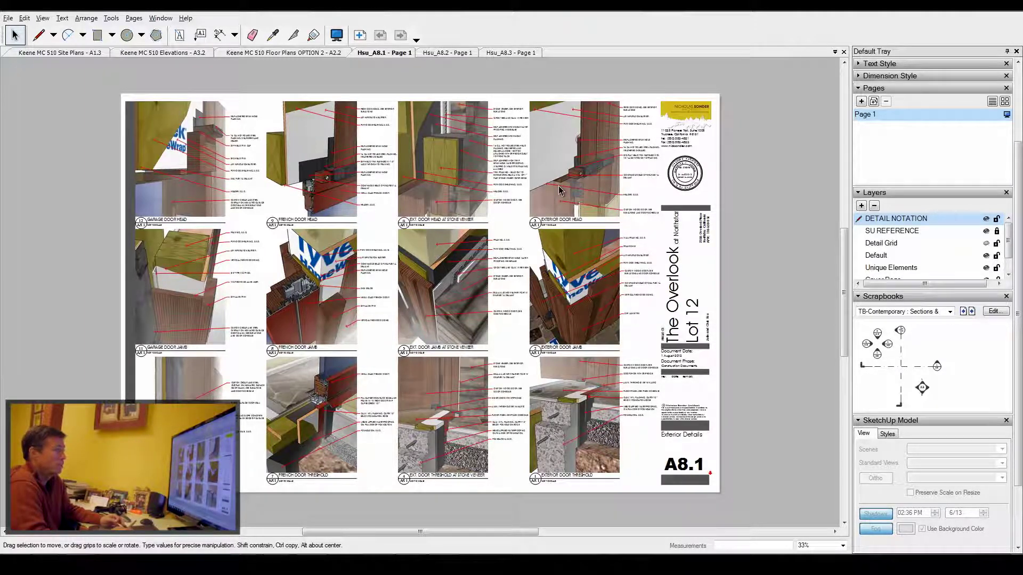
Dimension the yellow framing block in EXT. DOOR HEAD AT STONE VENEER from bottom to top corner at 7 1/4".
scroll(452, 137, "up", 3)
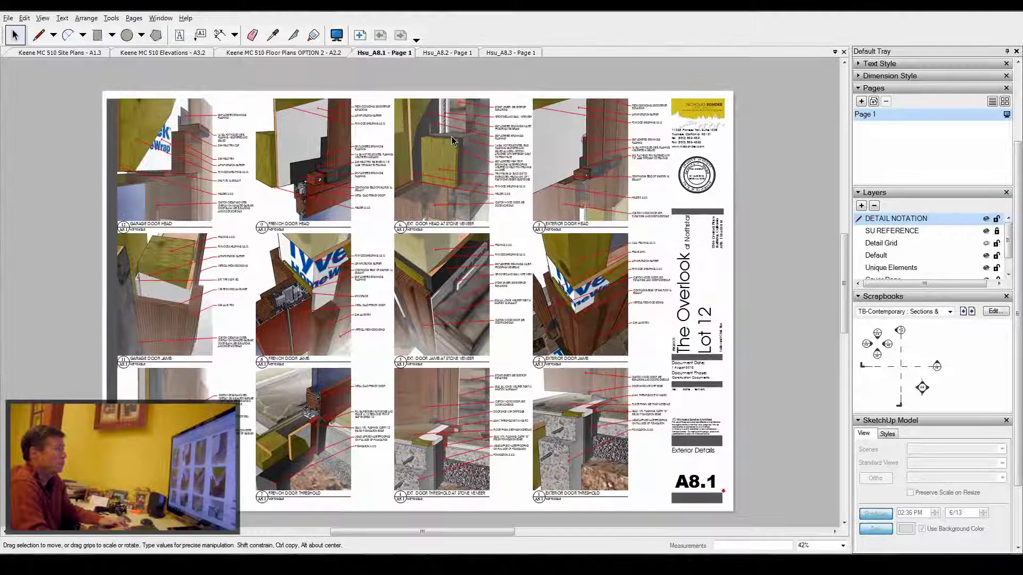
scroll(401, 137, "up", 2)
key("d")
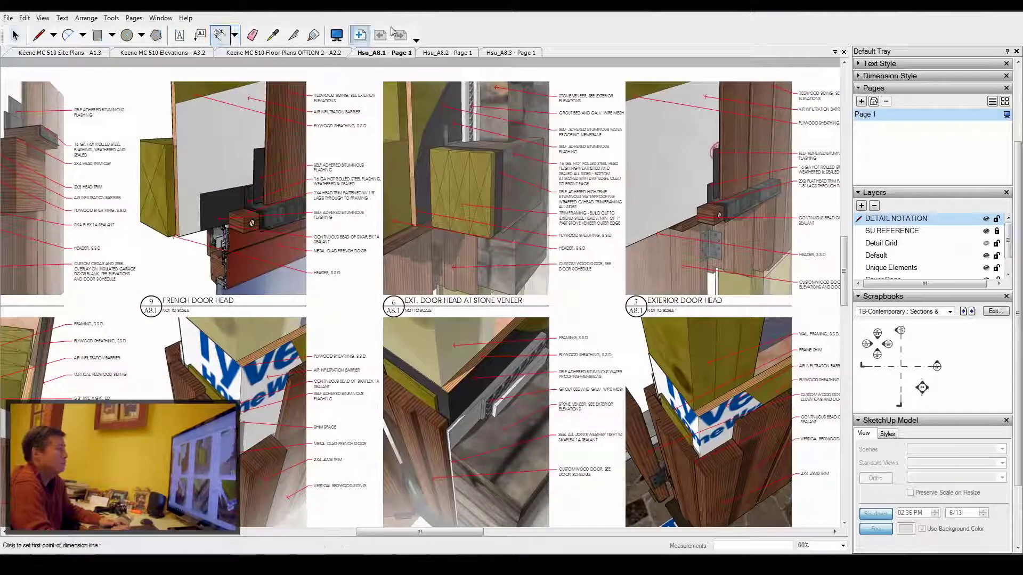
scroll(492, 266, "up", 2)
scroll(490, 267, "up", 3)
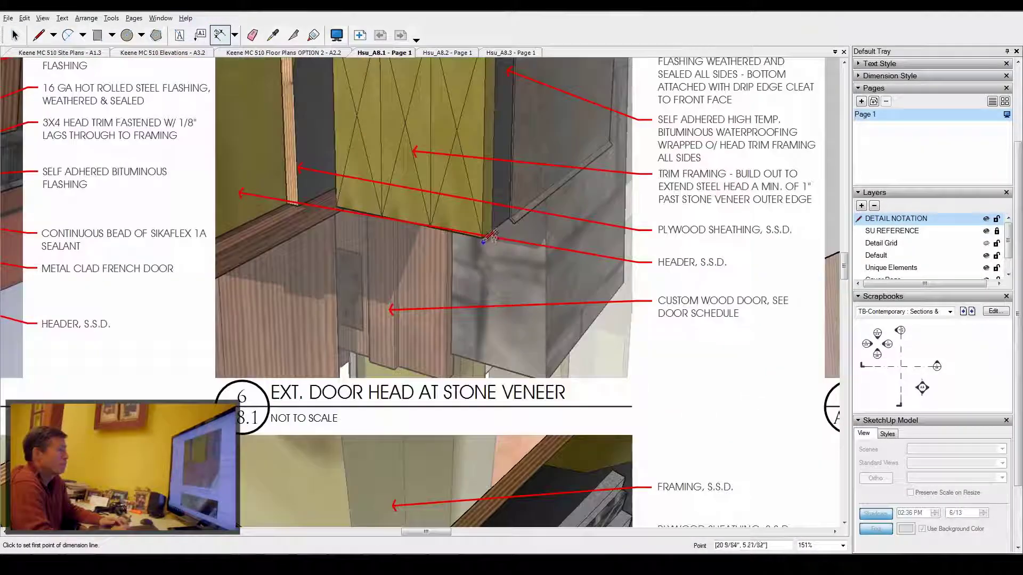
left_click(482, 237)
scroll(501, 277, "down", 3)
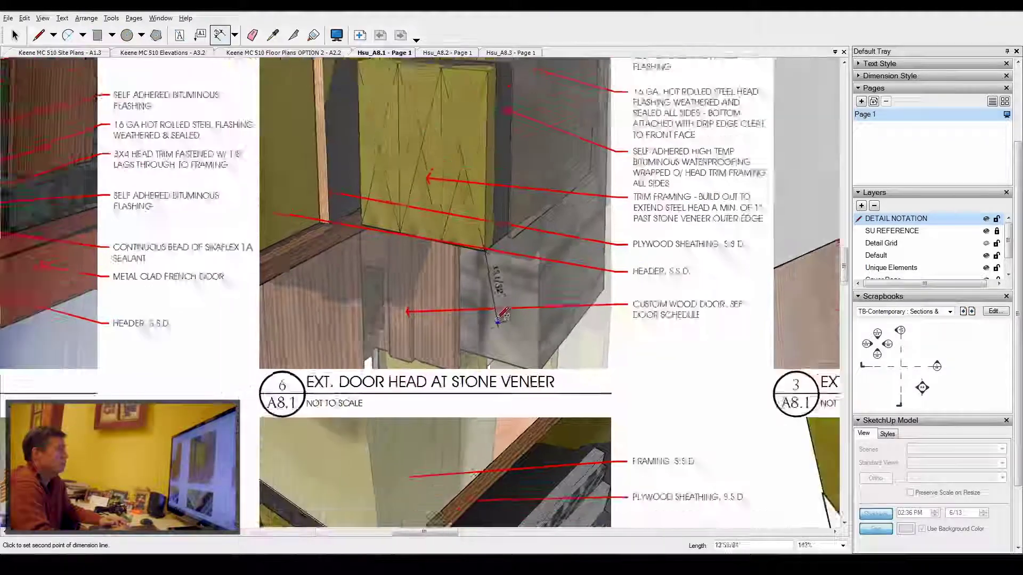
scroll(491, 118, "up", 2)
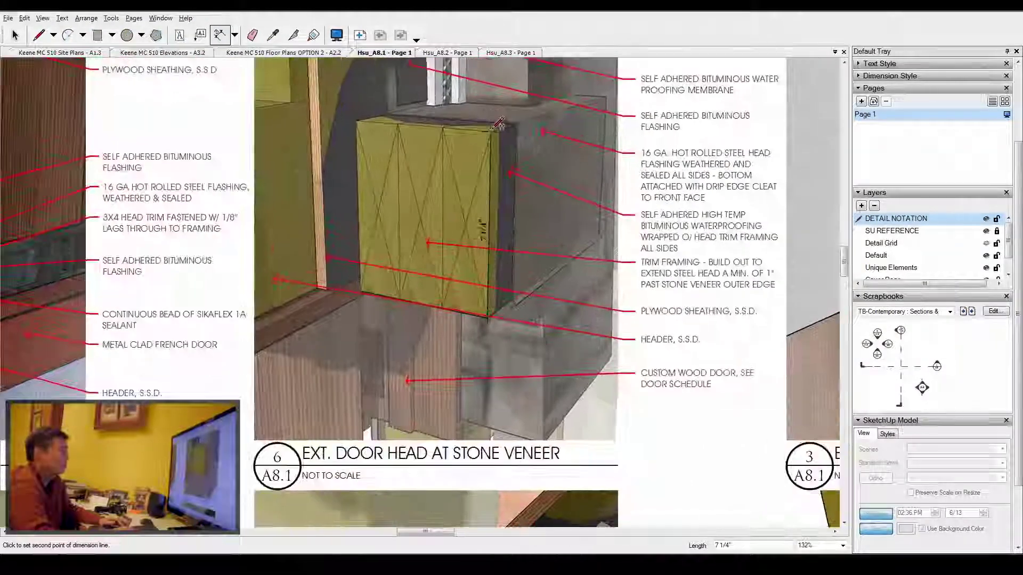
scroll(498, 124, "up", 1)
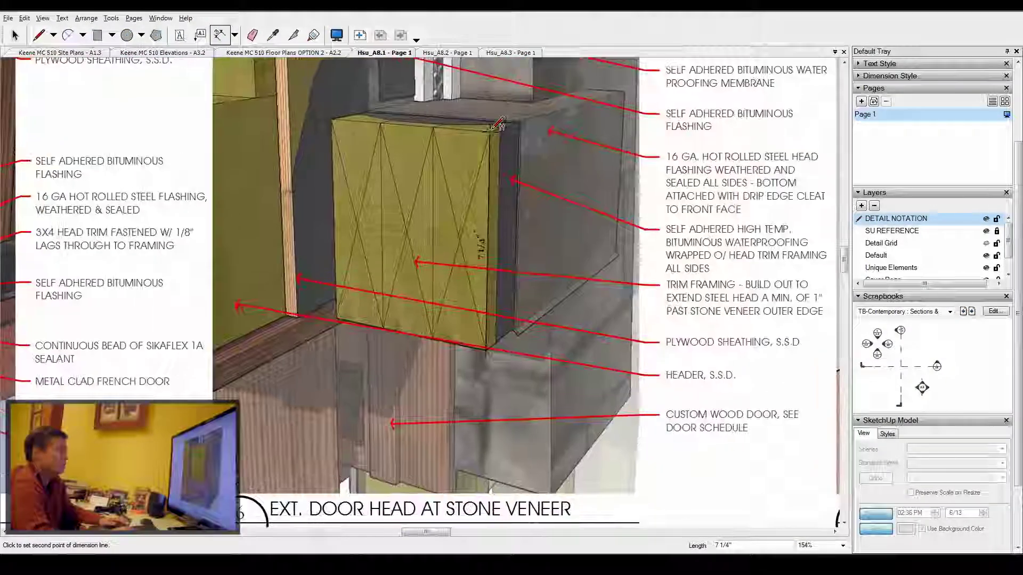
left_click(492, 129)
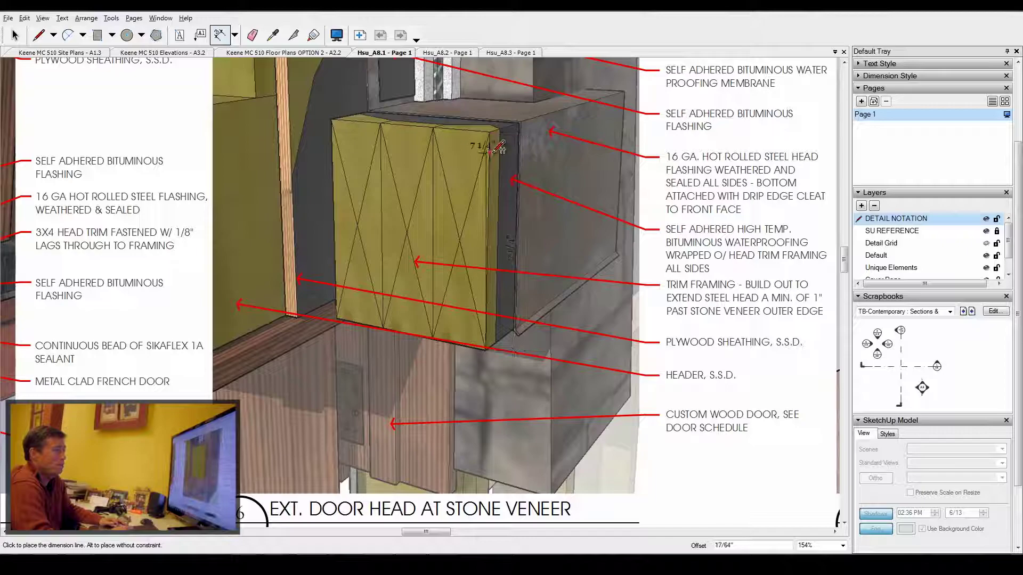
scroll(495, 152, "down", 2)
scroll(495, 154, "down", 2)
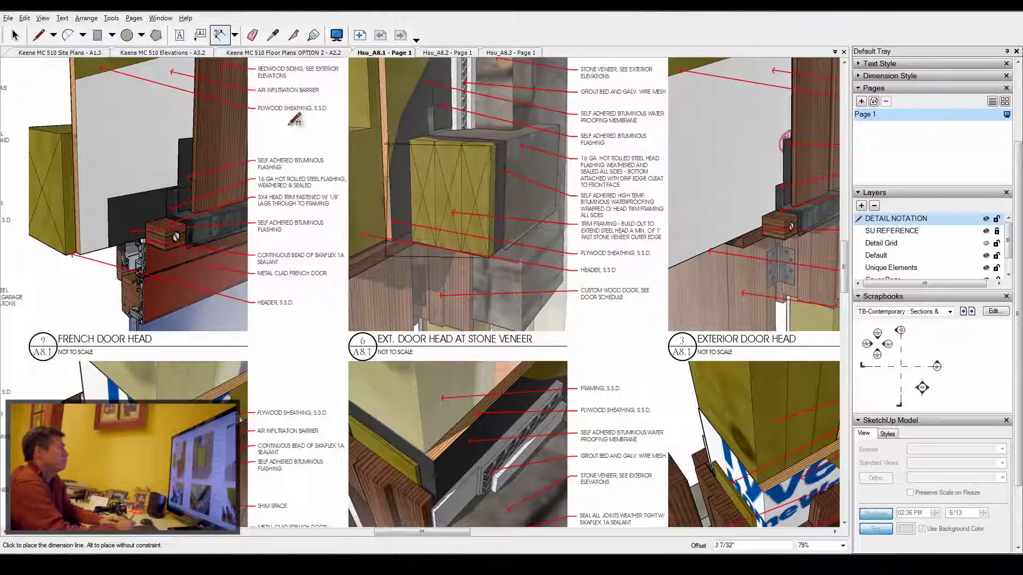
left_click(14, 35)
scroll(510, 171, "down", 4)
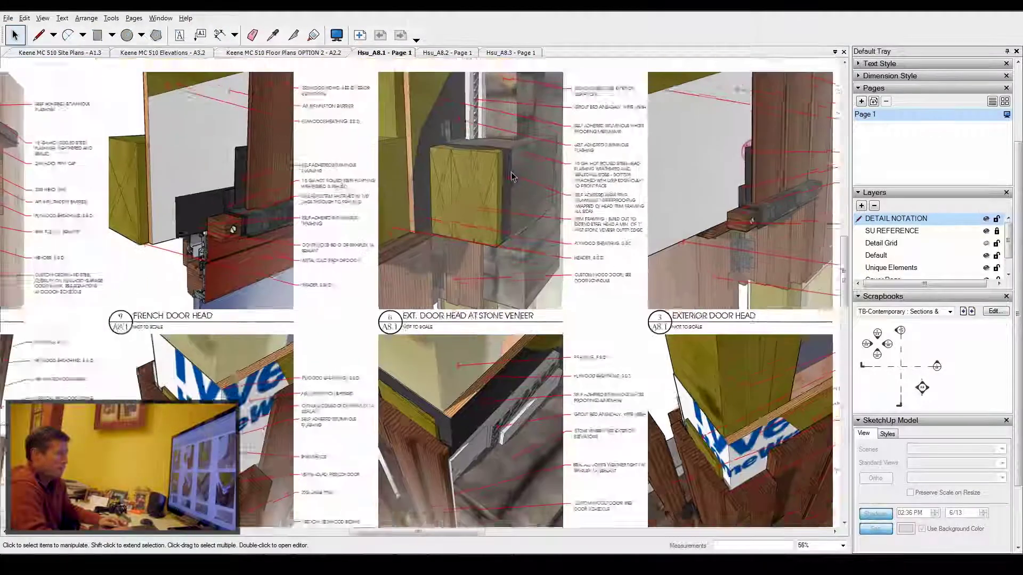
scroll(567, 183, "down", 1)
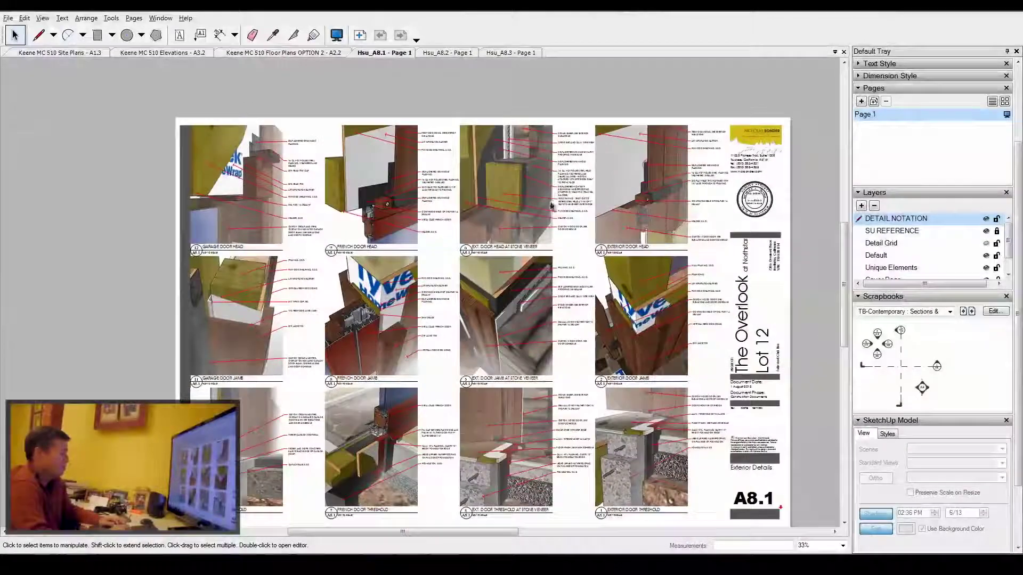
scroll(481, 184, "down", 2)
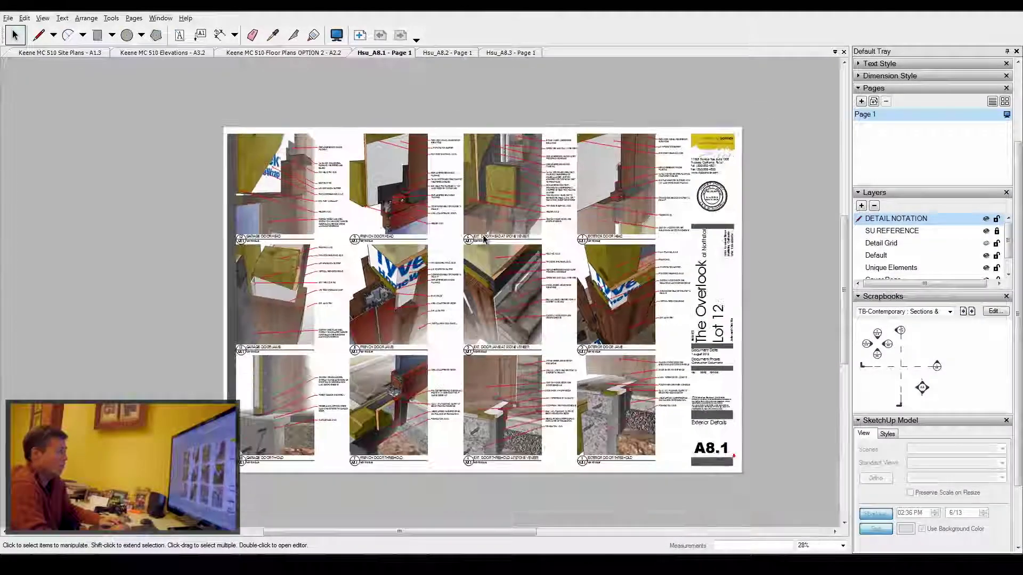
scroll(475, 279, "up", 1)
scroll(476, 279, "down", 1)
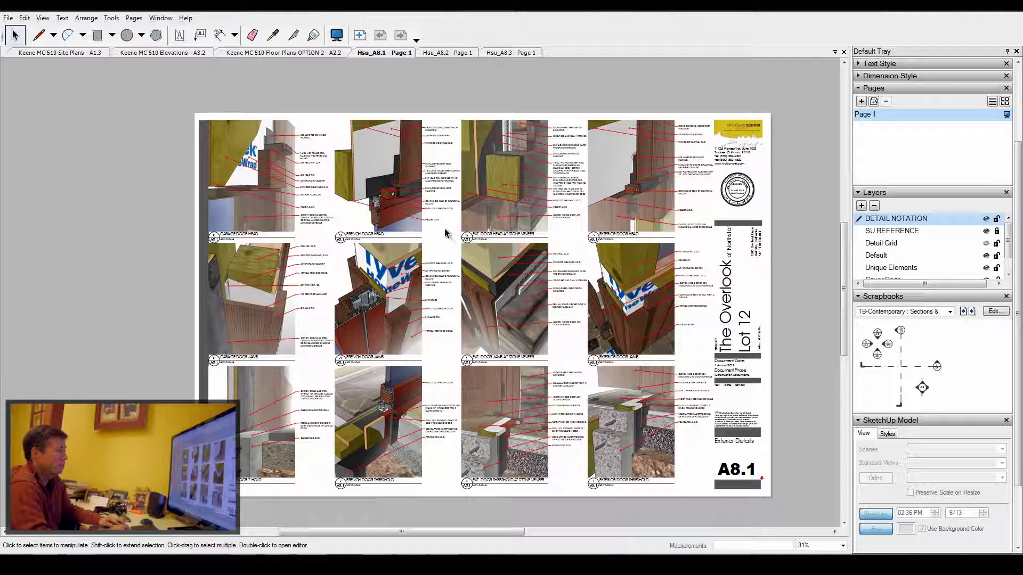
scroll(445, 233, "down", 3)
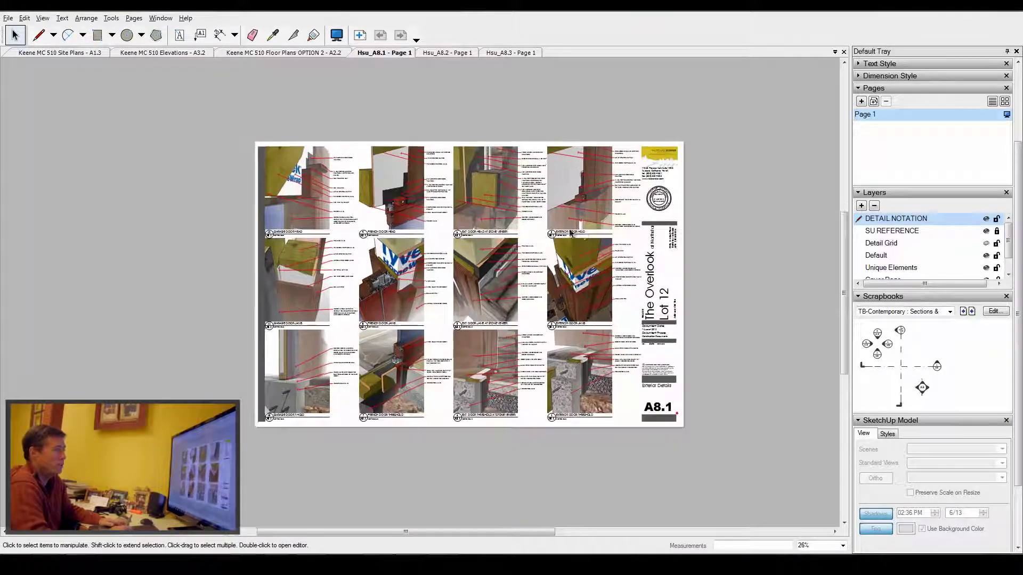
scroll(570, 233, "up", 3)
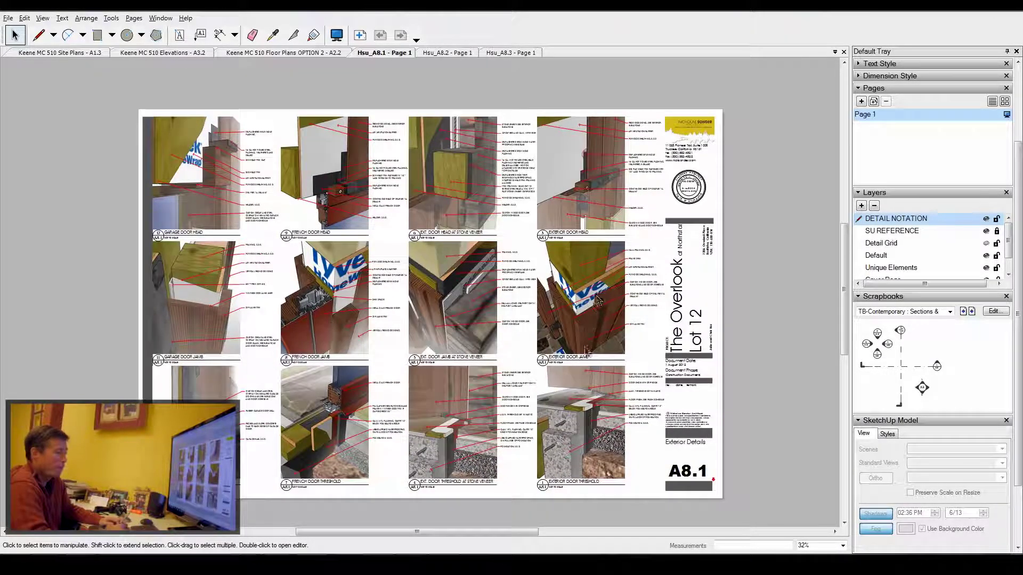
scroll(559, 400, "up", 3)
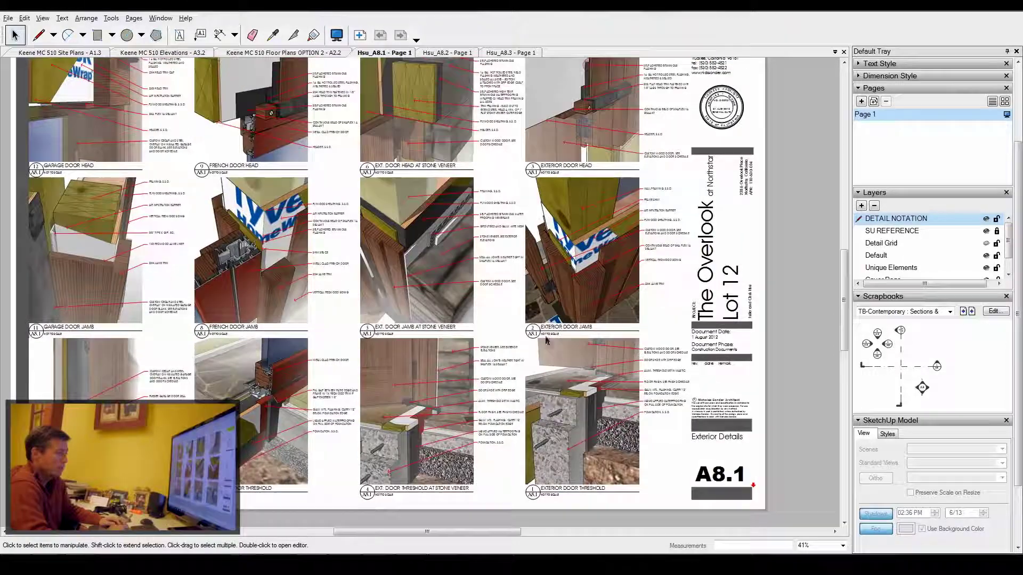
scroll(547, 341, "down", 1)
scroll(557, 405, "up", 2)
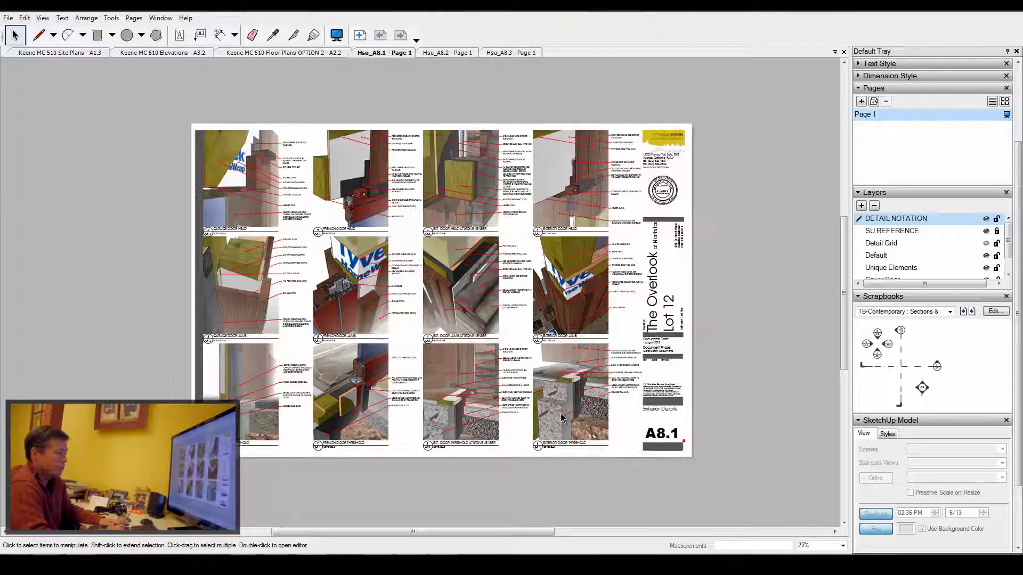
scroll(560, 419, "up", 2)
scroll(561, 421, "up", 2)
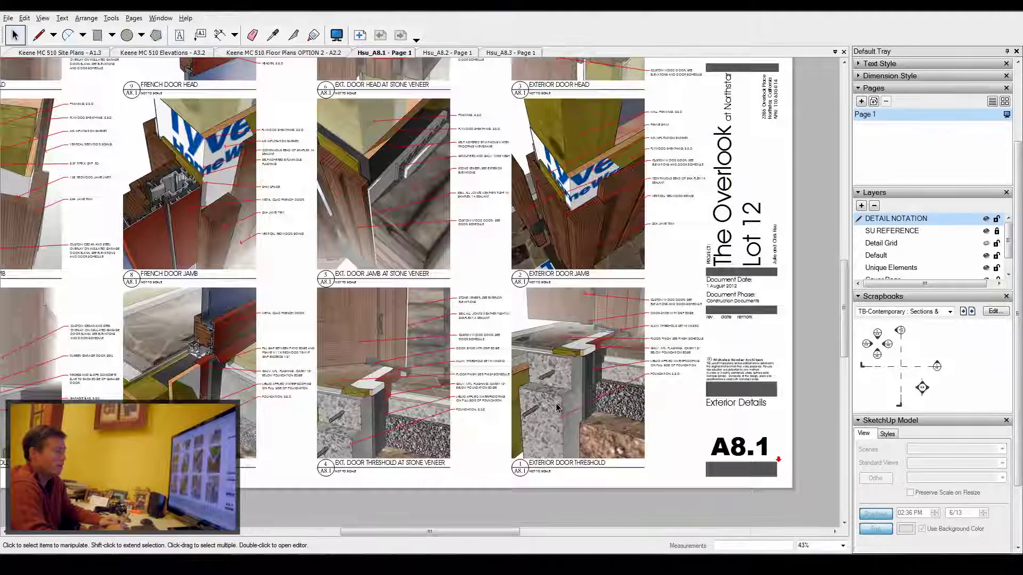
scroll(557, 408, "down", 4)
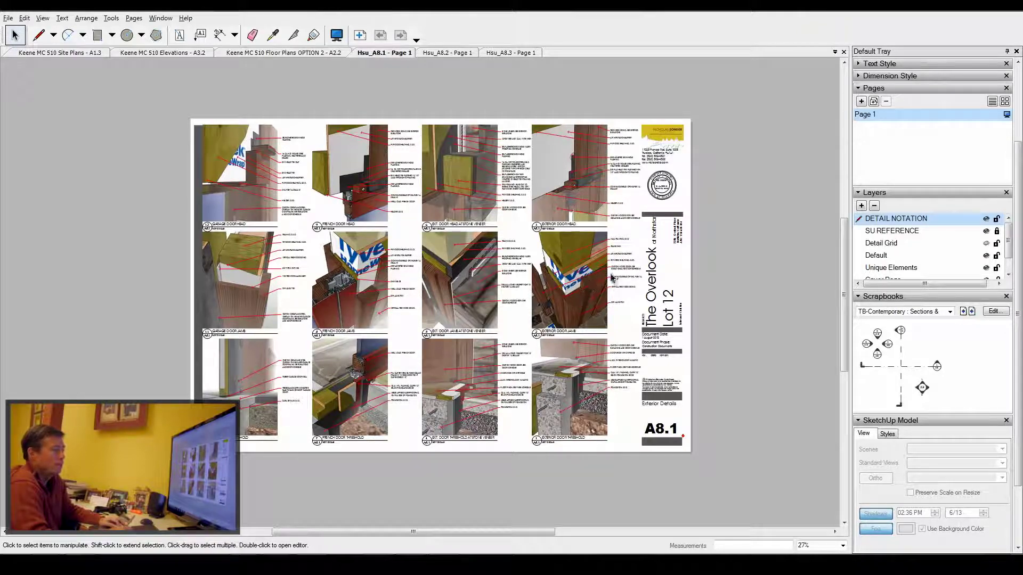
scroll(602, 286, "up", 4)
scroll(603, 286, "up", 3)
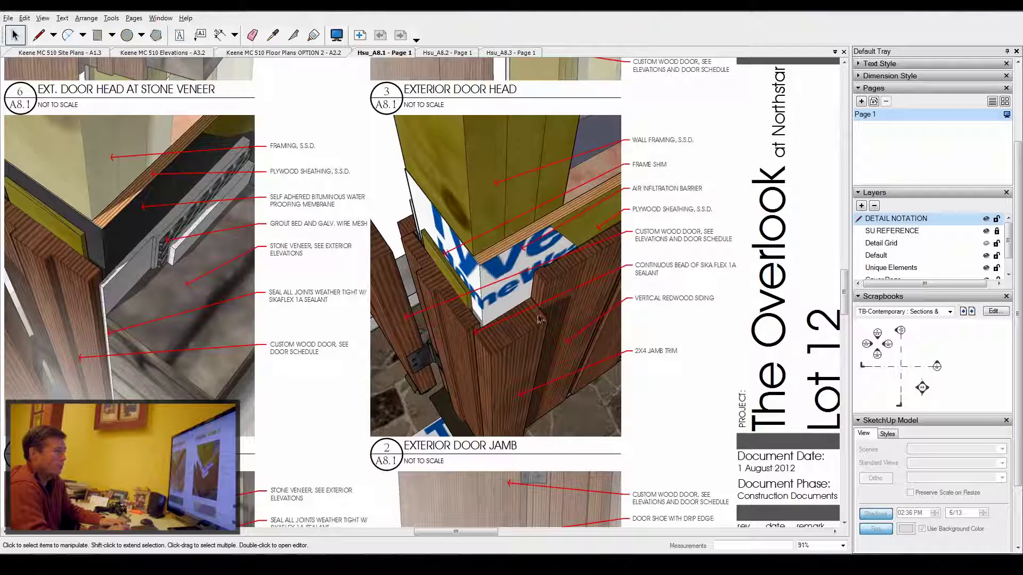
scroll(573, 301, "down", 3)
scroll(574, 305, "down", 4)
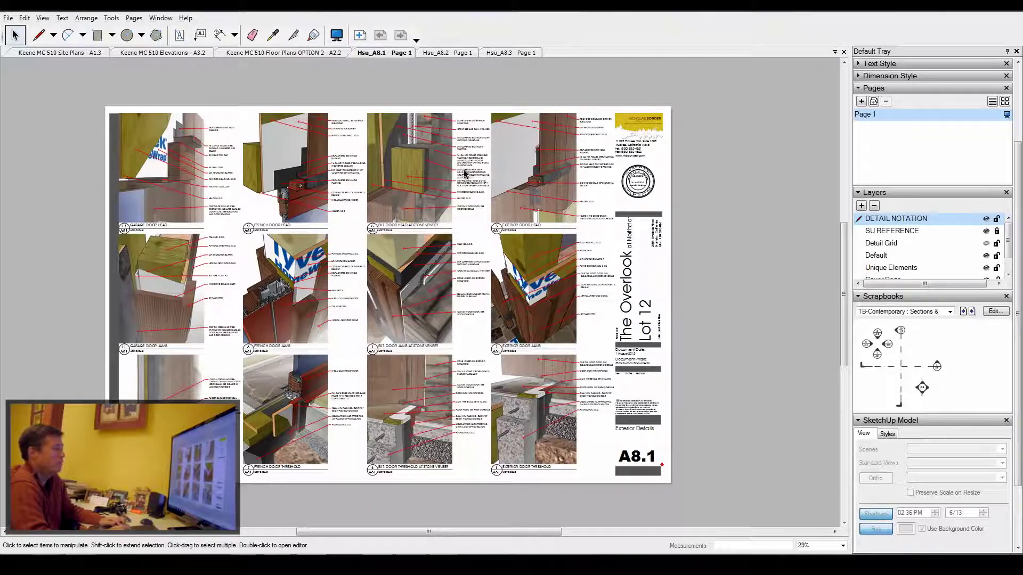
scroll(462, 158, "up", 2)
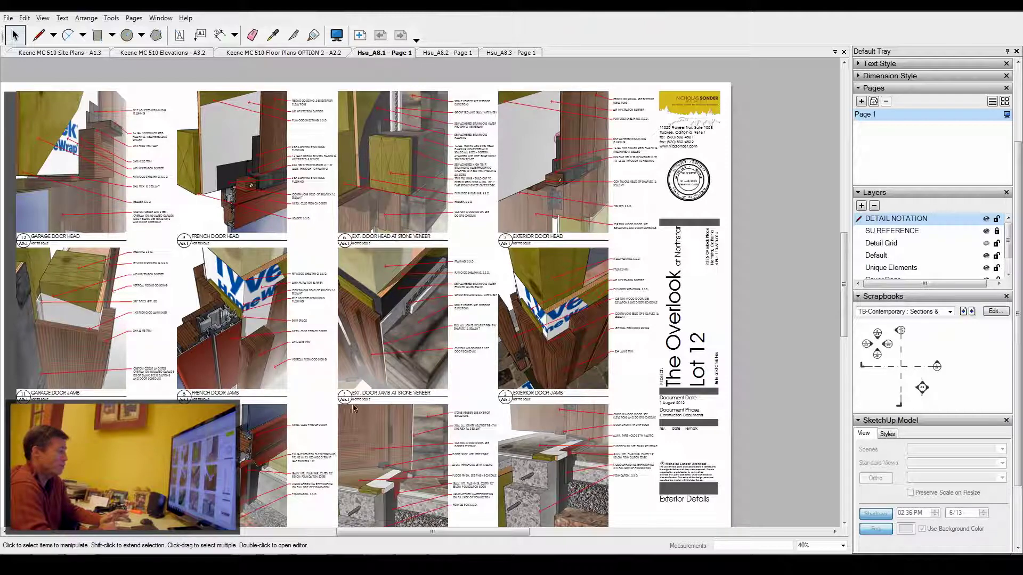
Switch the WINDOW STONE VENEER model to its EXTERIOR HEAD scene, then go back to LayOut's A8.1 sheet.
mouse_move(298, 514)
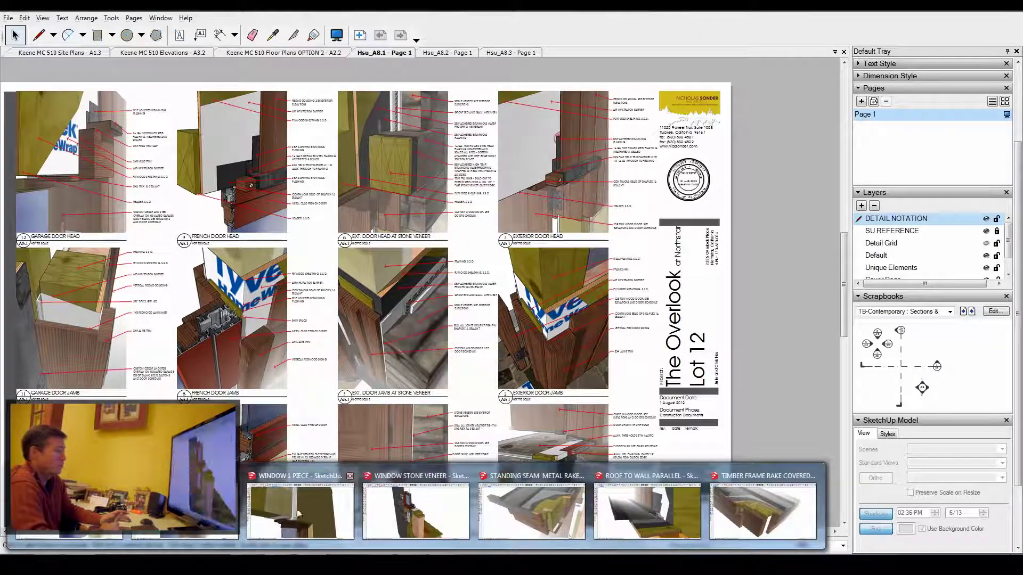
left_click(415, 511)
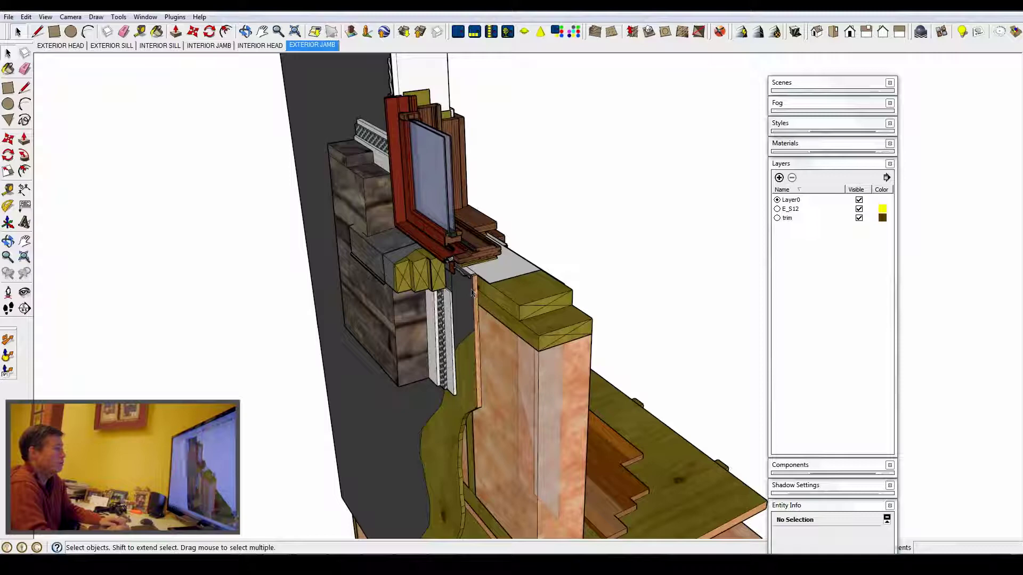
middle_click_drag(471, 292, 399, 265)
scroll(480, 313, "down", 6)
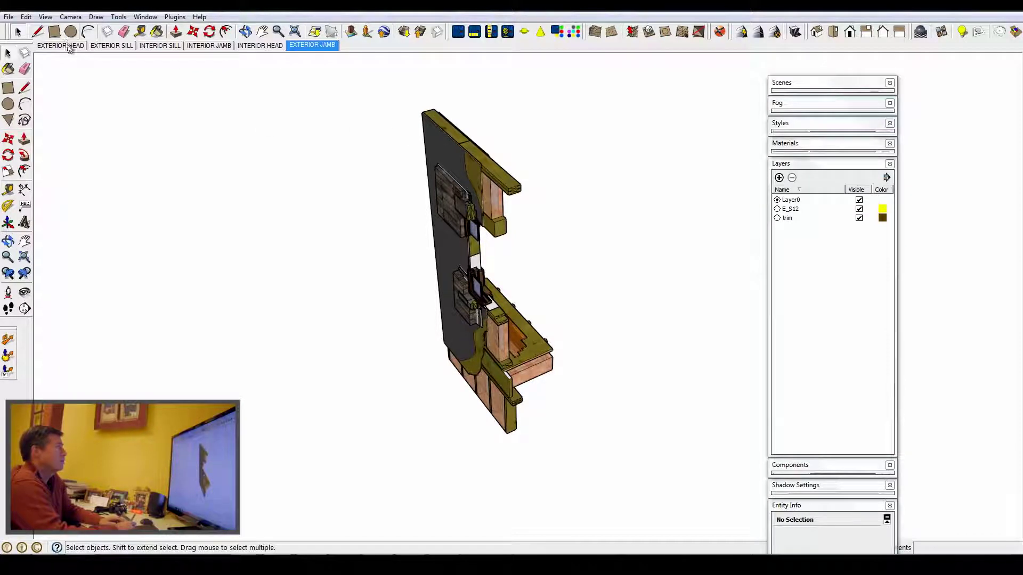
left_click(68, 46)
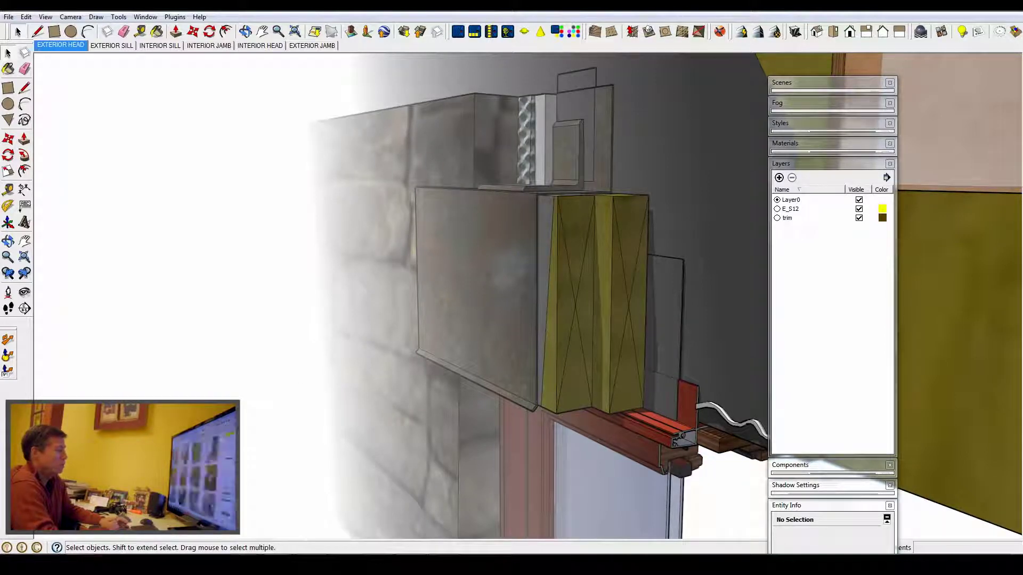
key("alt+Tab")
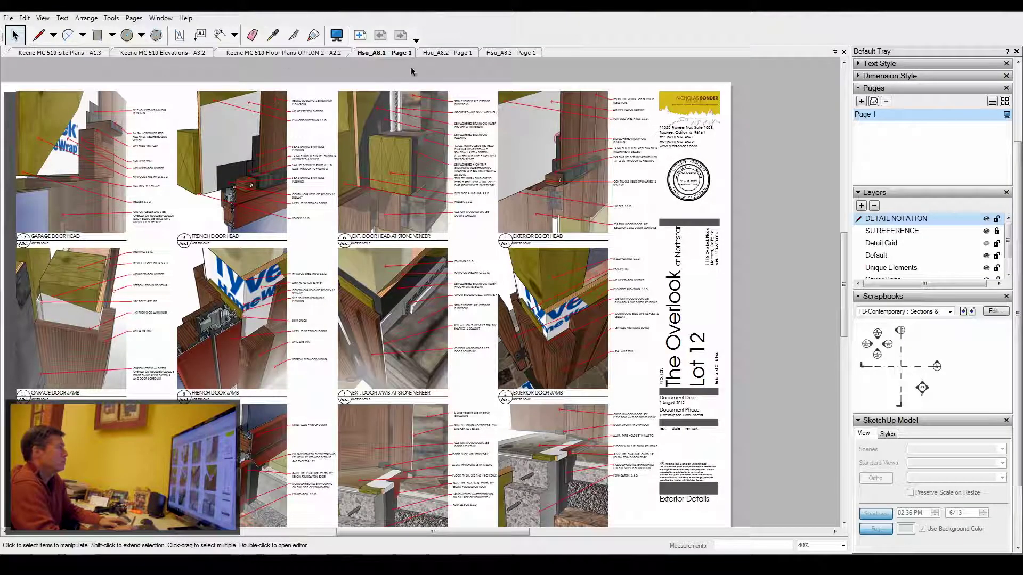
Switch to the Hsu_A8.2 document tab showing the window head, jamb and sill details.
left_click(448, 52)
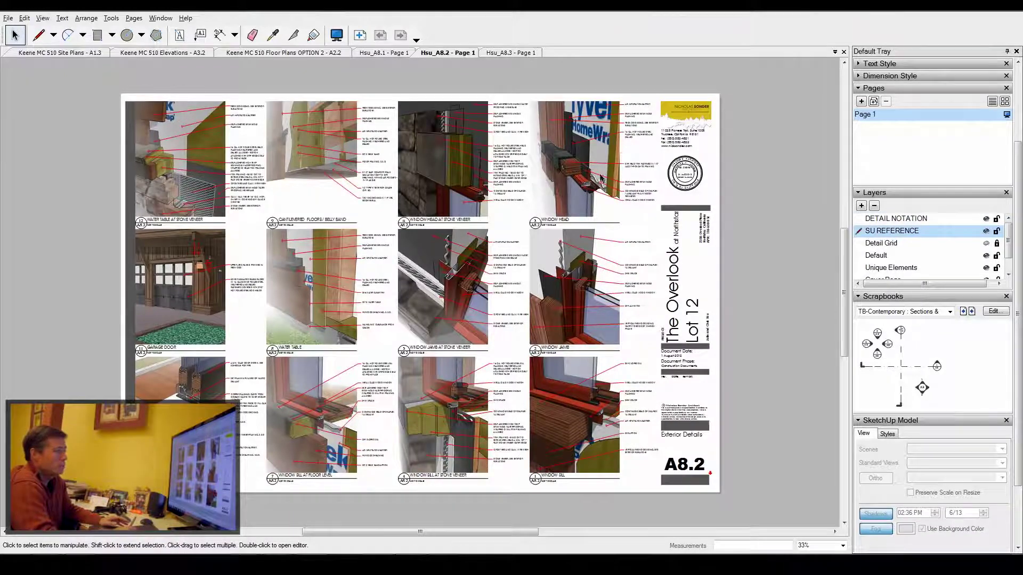